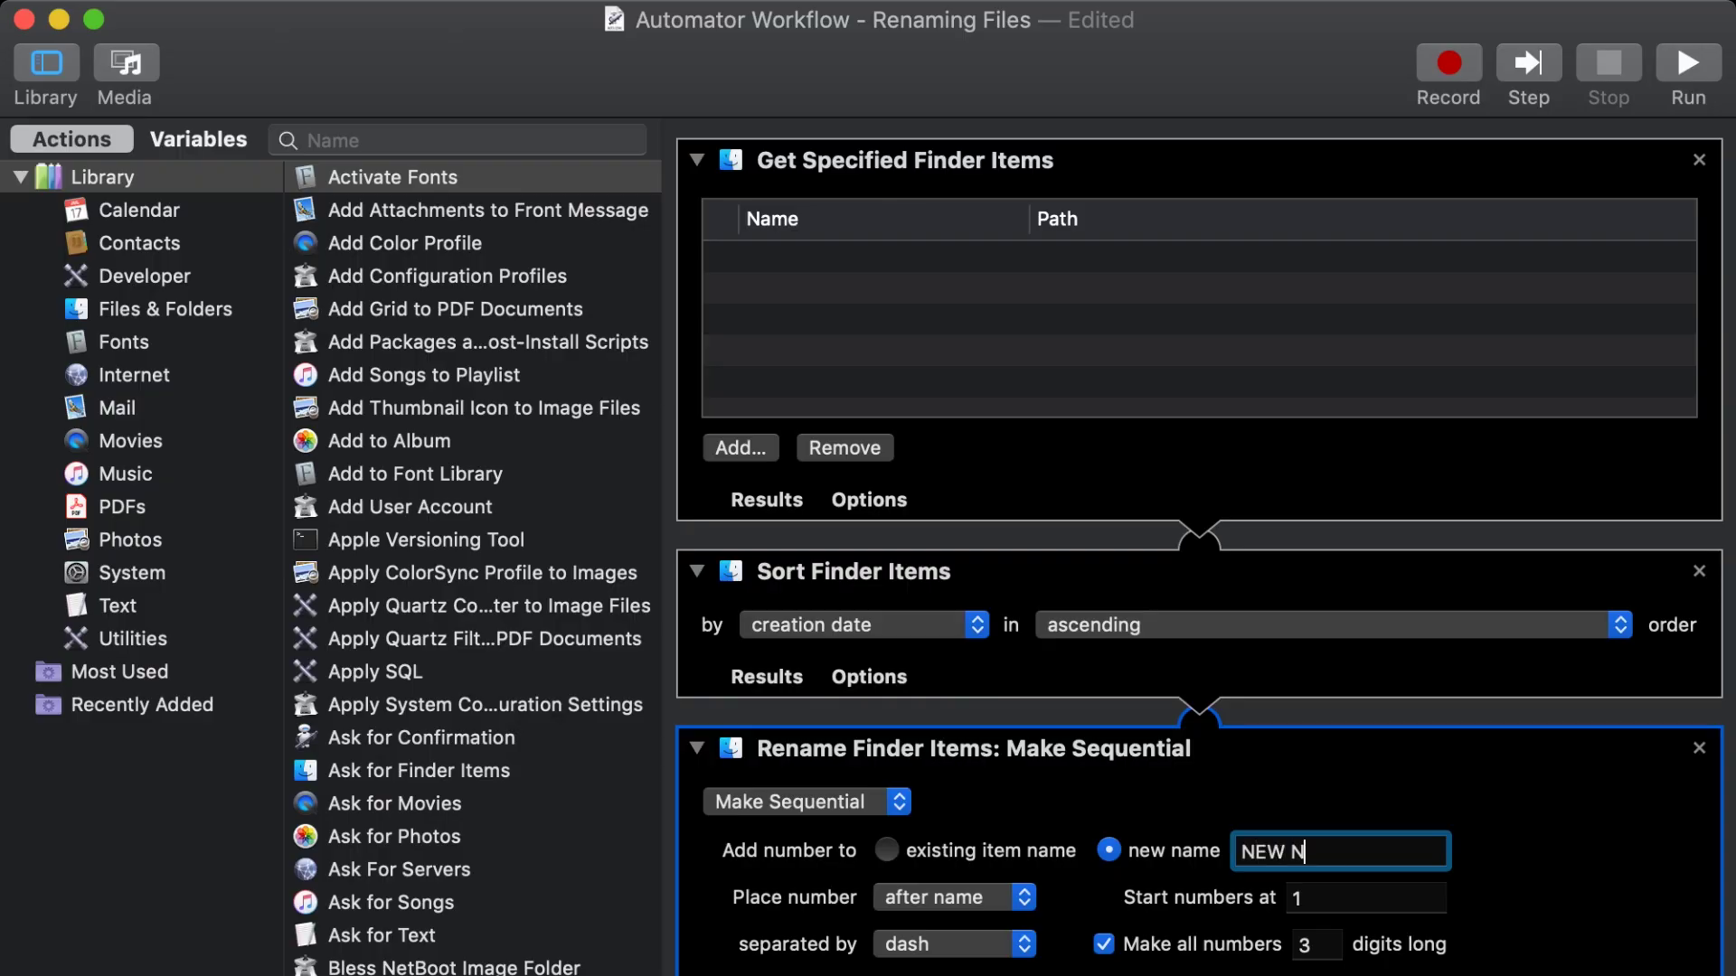
- Finish entering the placeholder name 'NEW NAME GOES HERE' in the Make Sequential action
{"action": "type", "text": "HERE"}
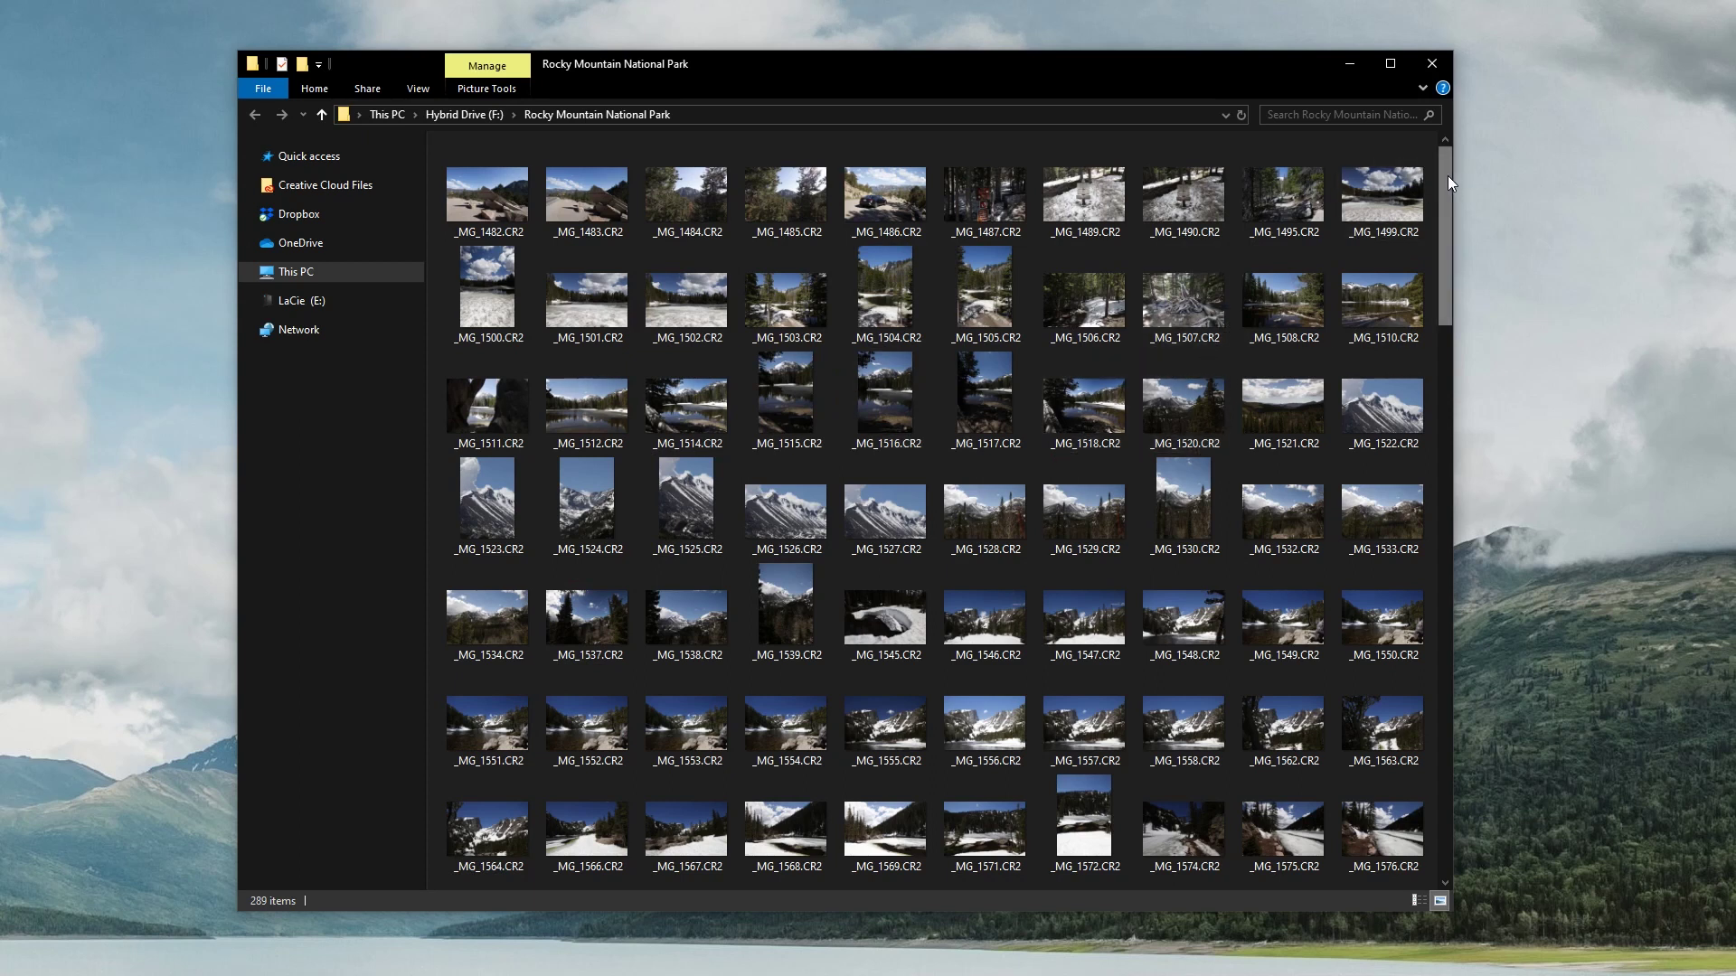
- Browse the 289 _MG_ CR2 thumbnails in the Rocky Mountain National Park folder, checking their metadata
{"action": "left_click_drag", "start_coordinate": [1447, 176], "coordinate": [1438, 135]}
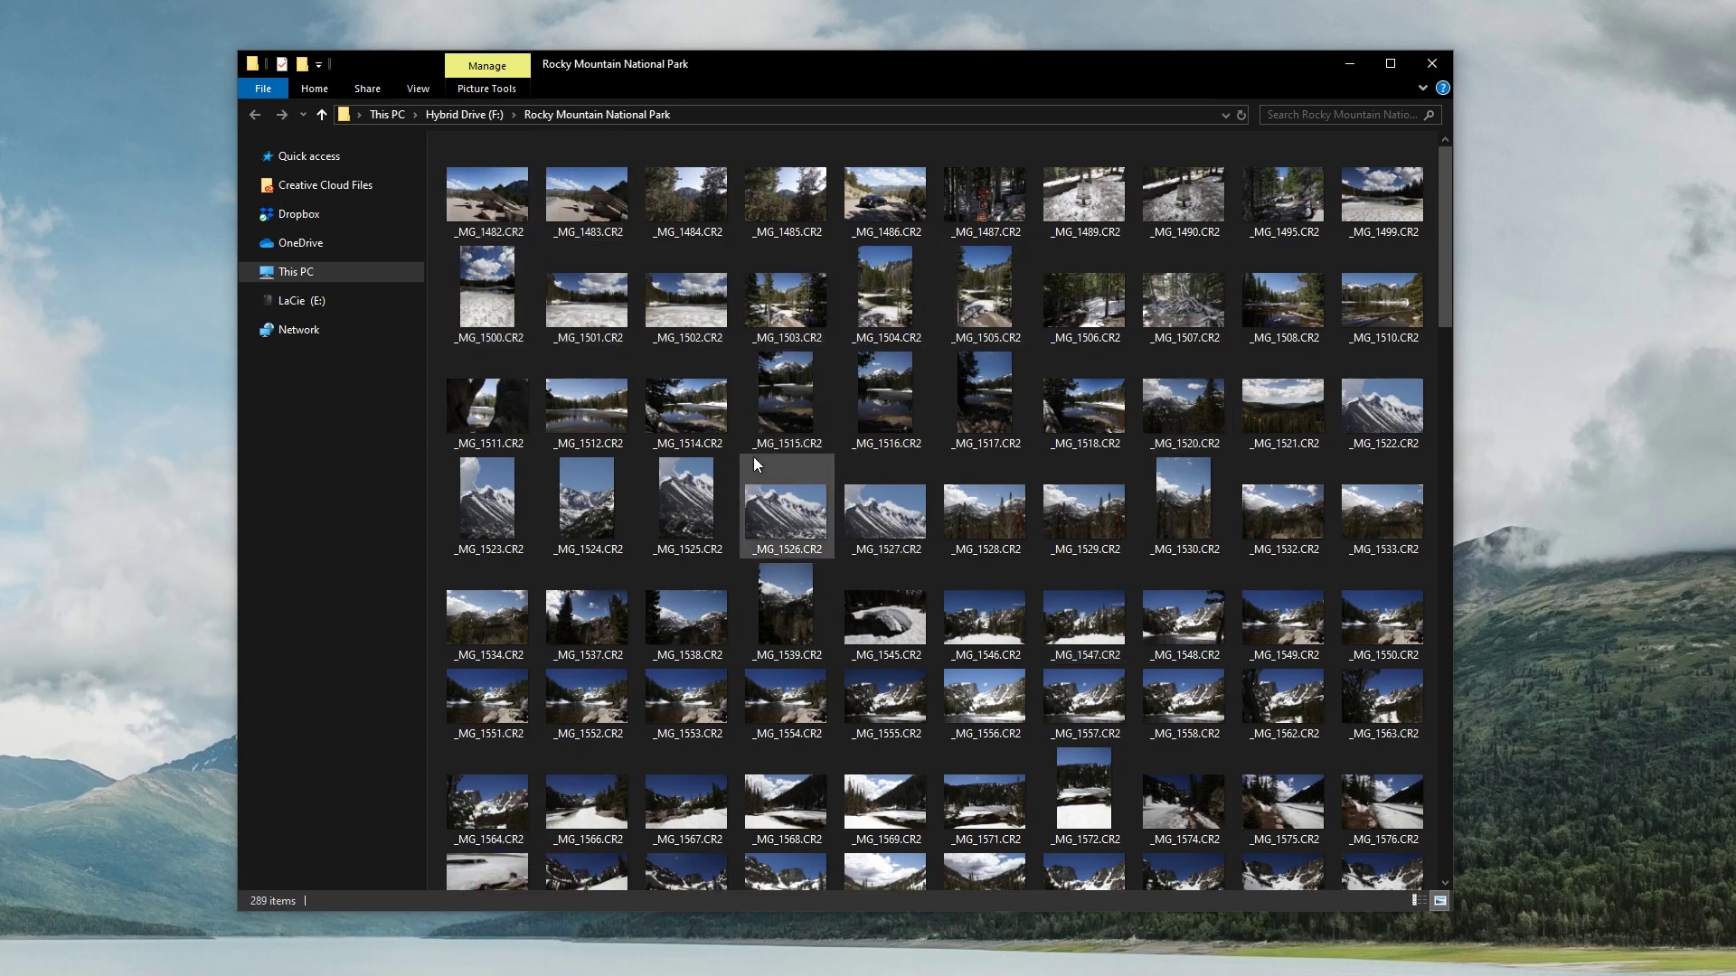
{"action": "mouse_move", "coordinate": [780, 449]}
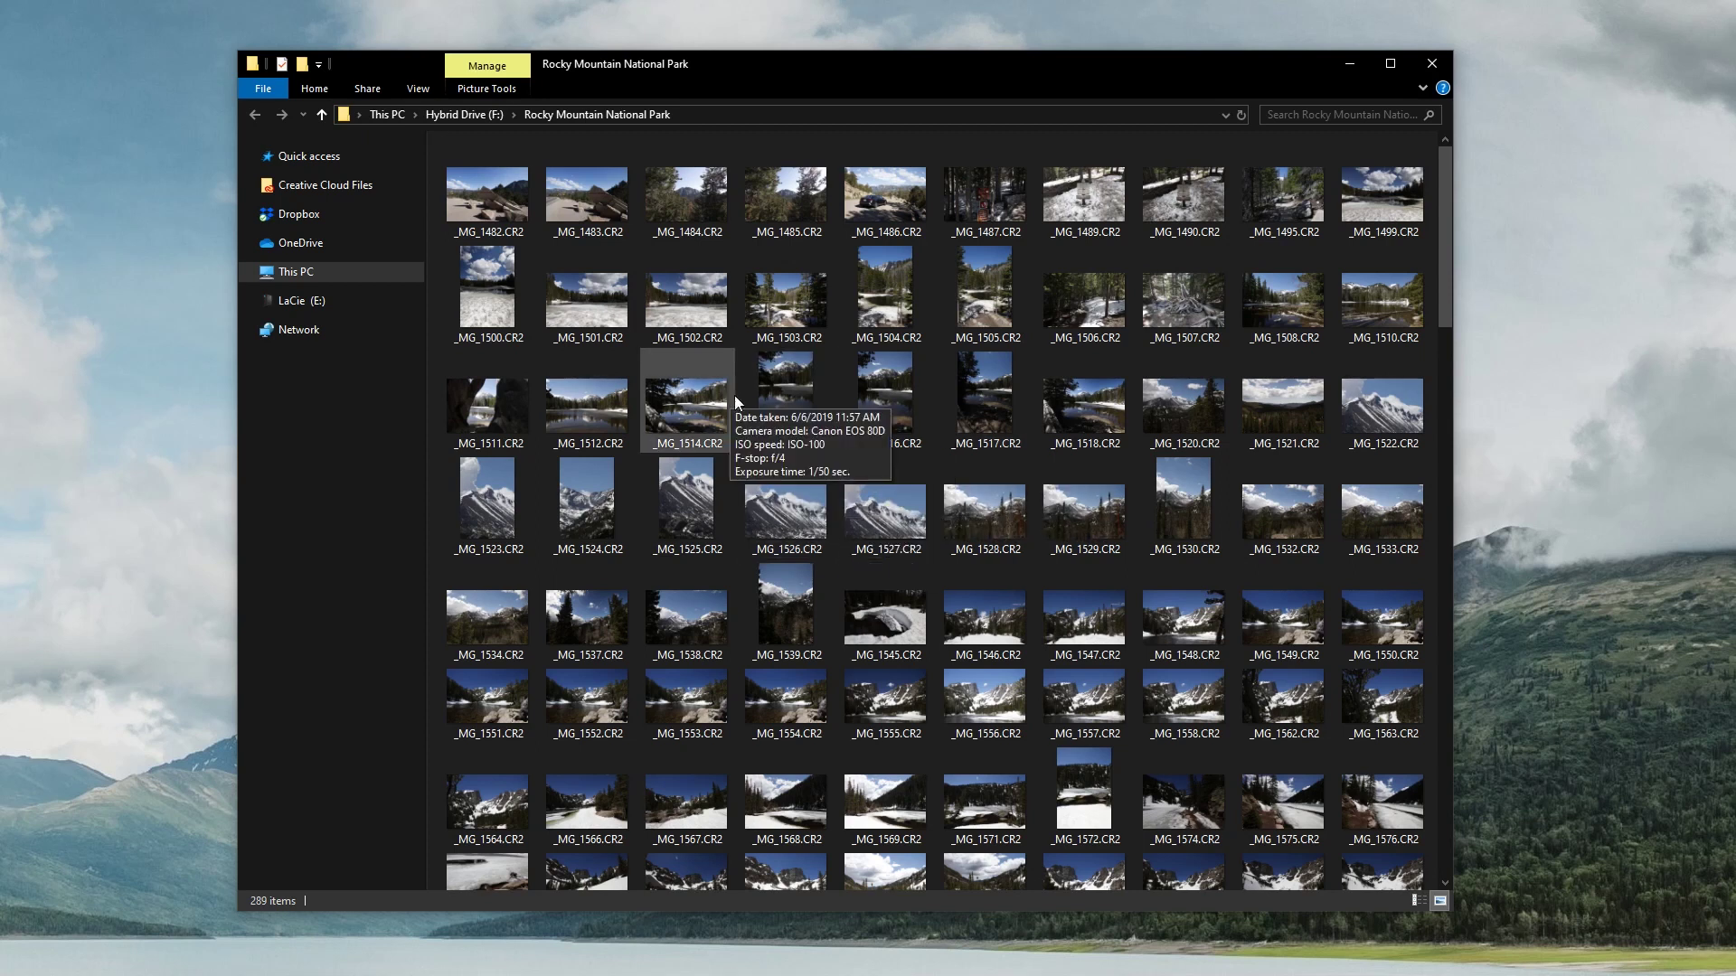
{"action": "mouse_move", "coordinate": [832, 472]}
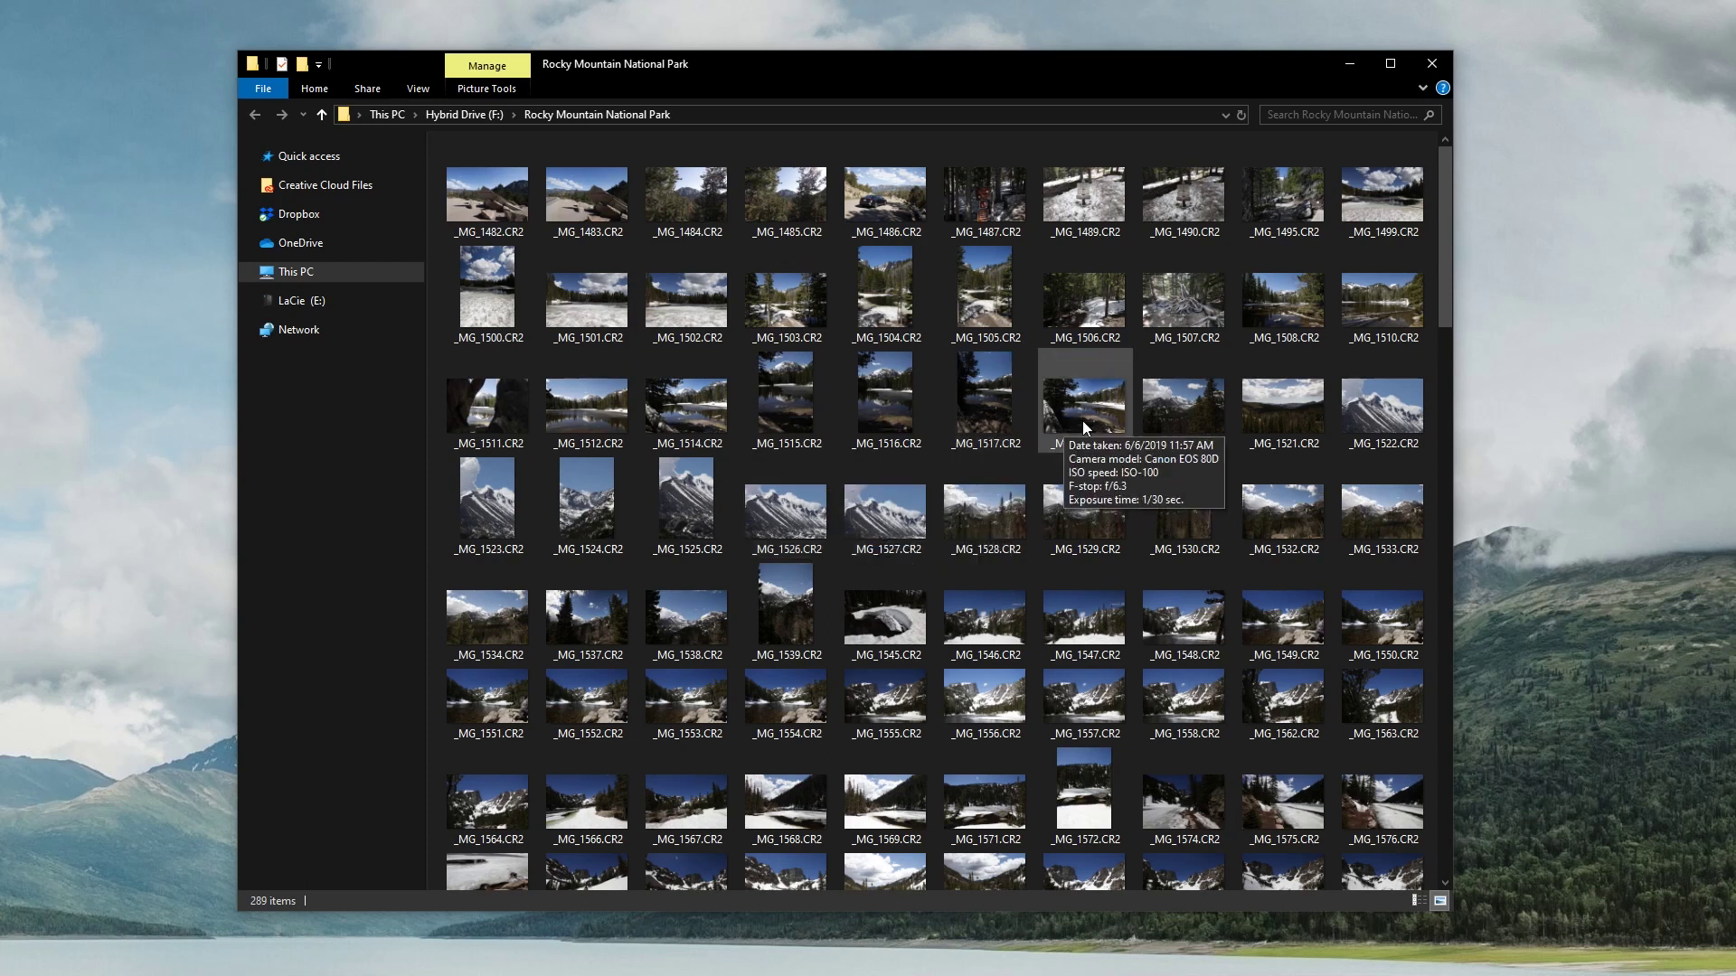
{"action": "left_click_drag", "start_coordinate": [1445, 177], "coordinate": [1691, 407]}
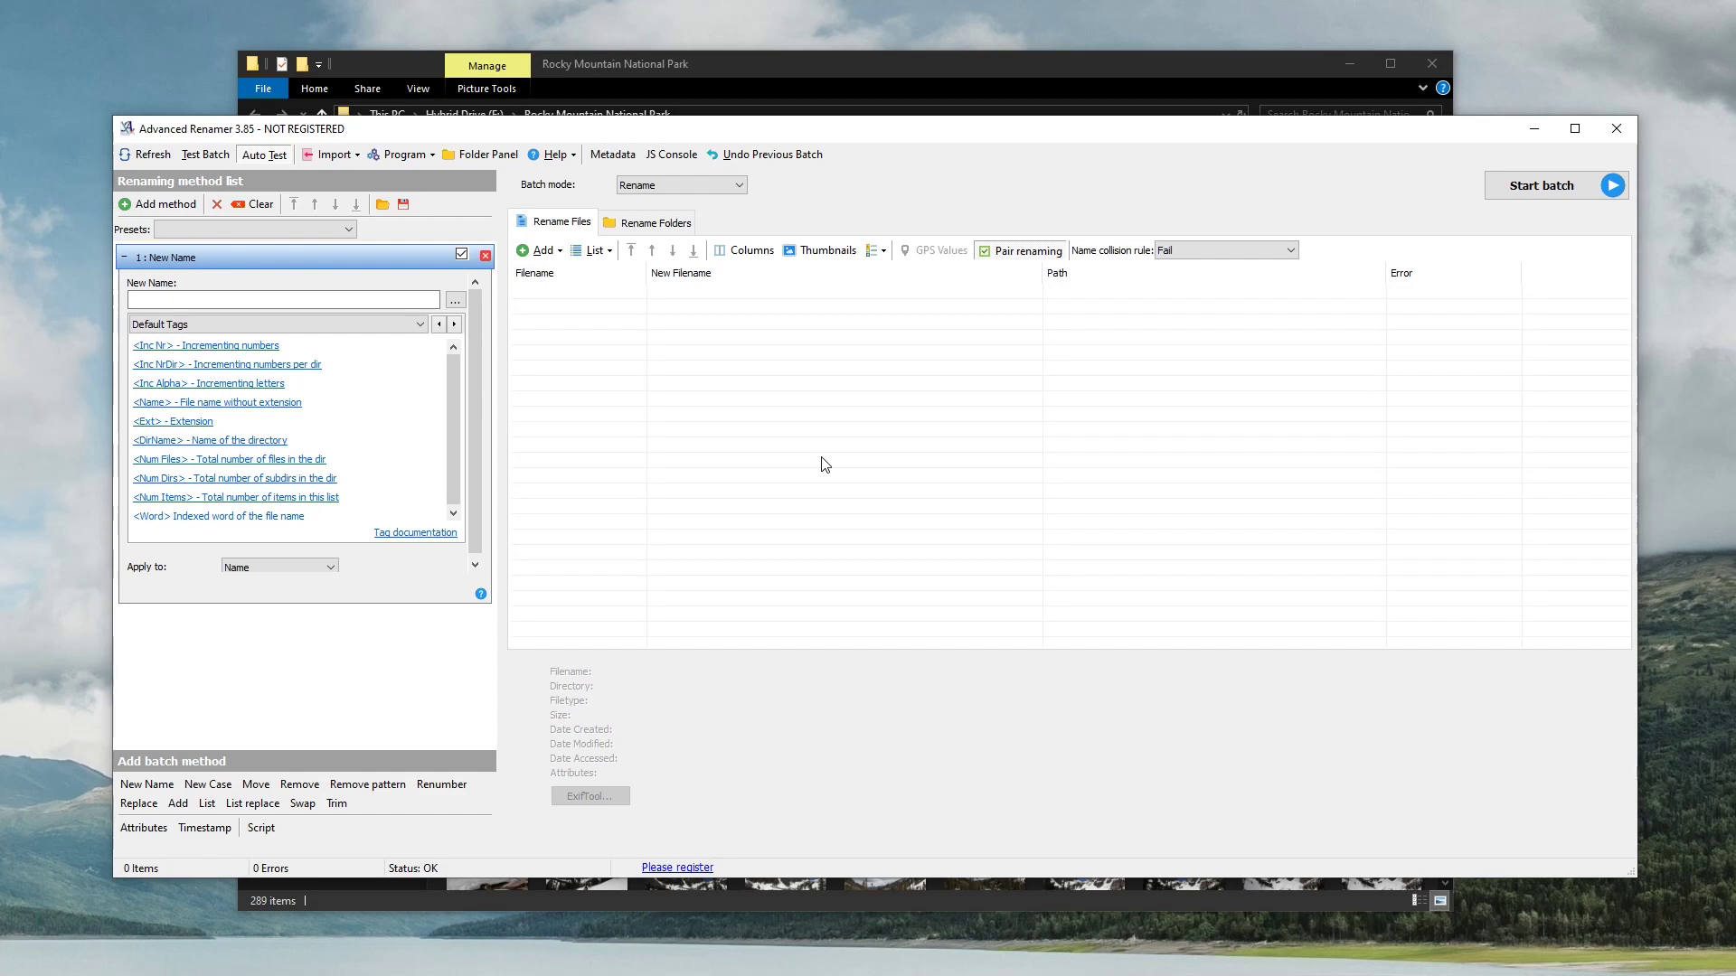
- Select all 289 CR2 photos in Explorer and drop them into Advanced Renamer's file list
{"action": "left_click", "coordinate": [837, 65]}
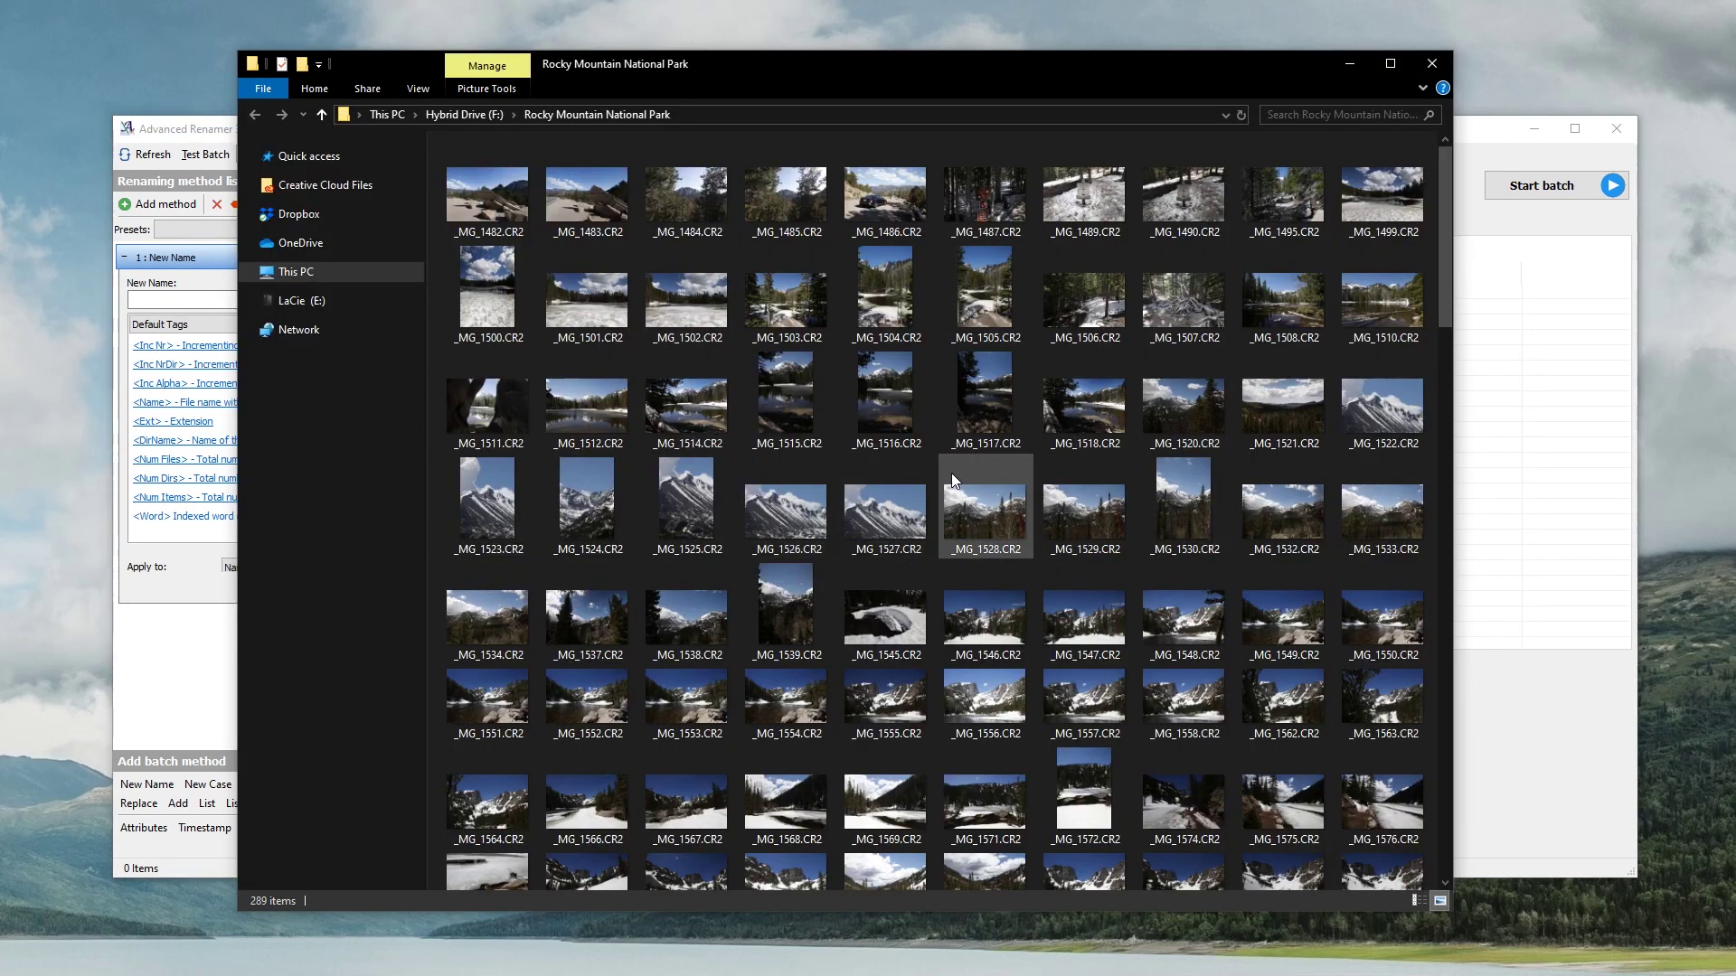
{"action": "key", "text": "ctrl+a"}
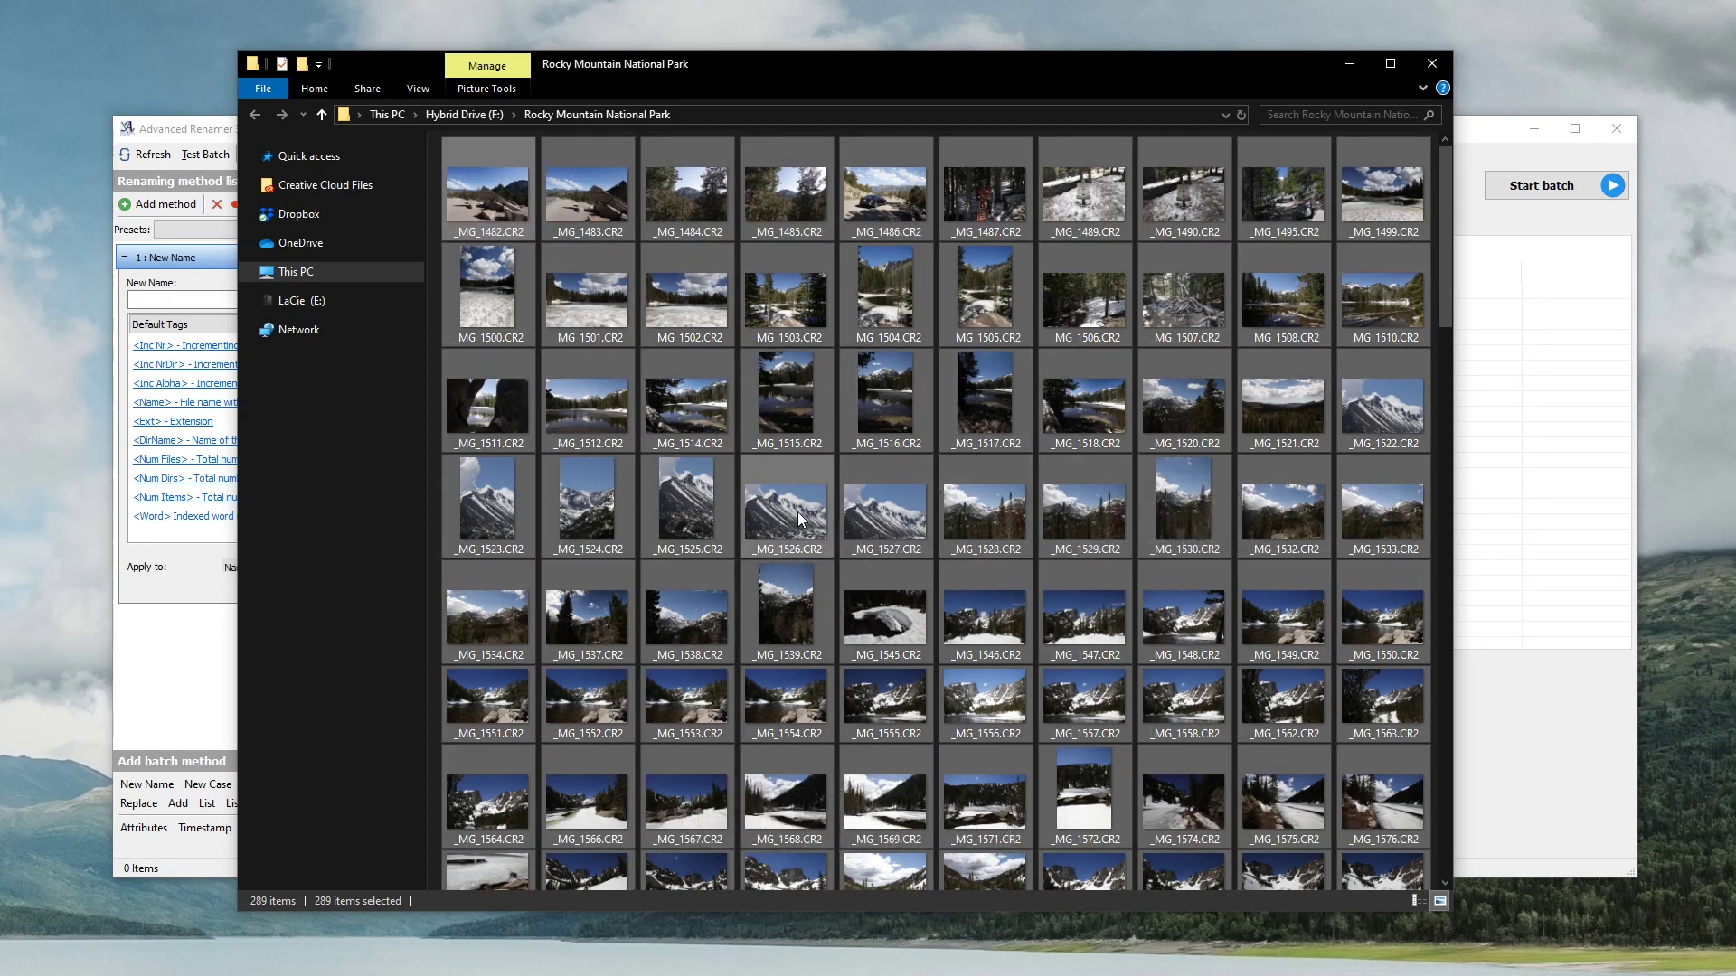
{"action": "left_click_drag", "start_coordinate": [780, 517], "coordinate": [1511, 416]}
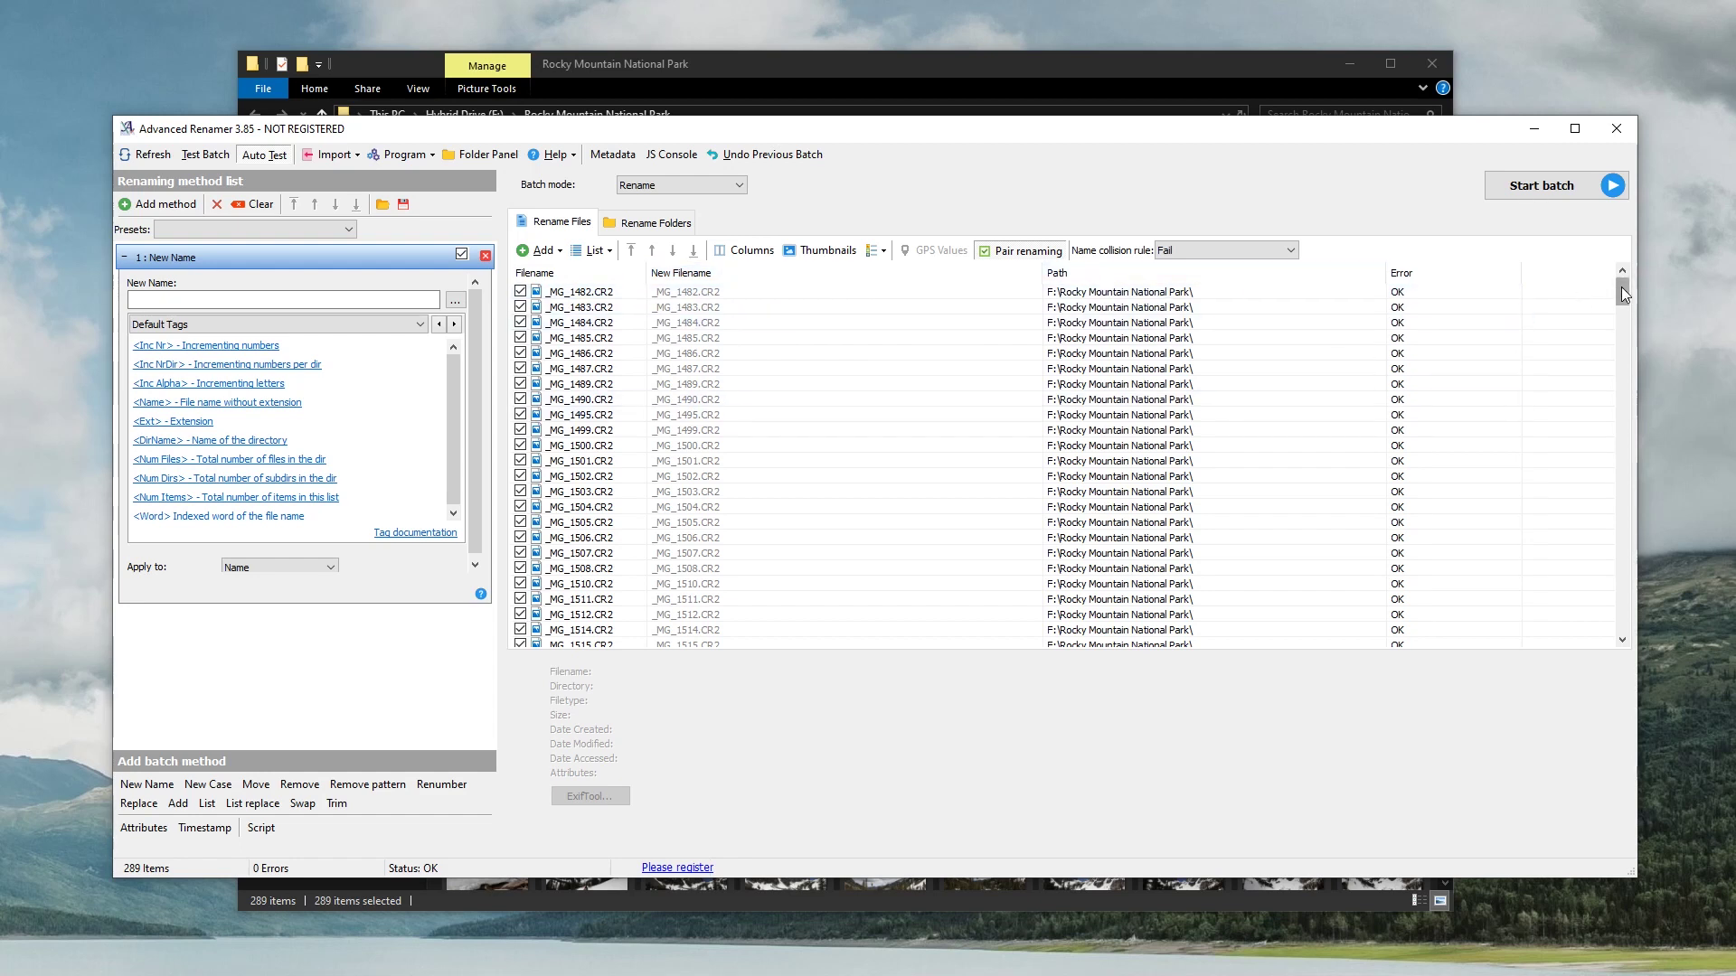
{"action": "scroll", "coordinate": [576, 301], "scroll_direction": "up", "scroll_amount": 1}
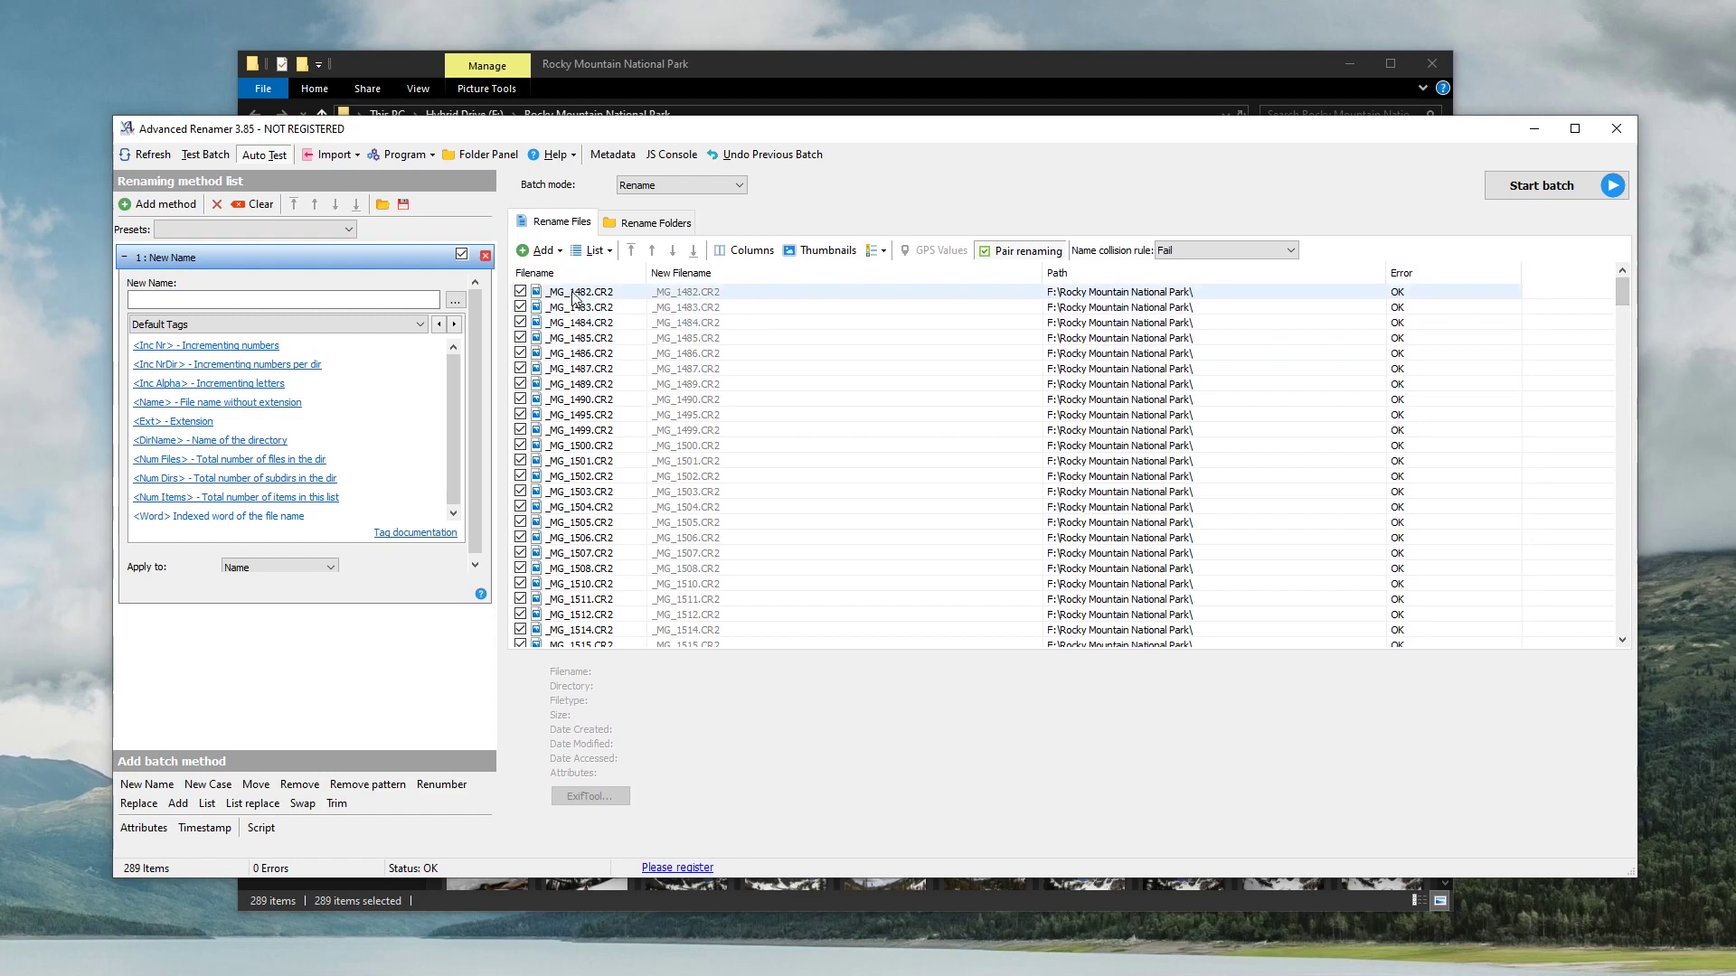
{"action": "left_click_drag", "start_coordinate": [1623, 289], "coordinate": [1622, 619]}
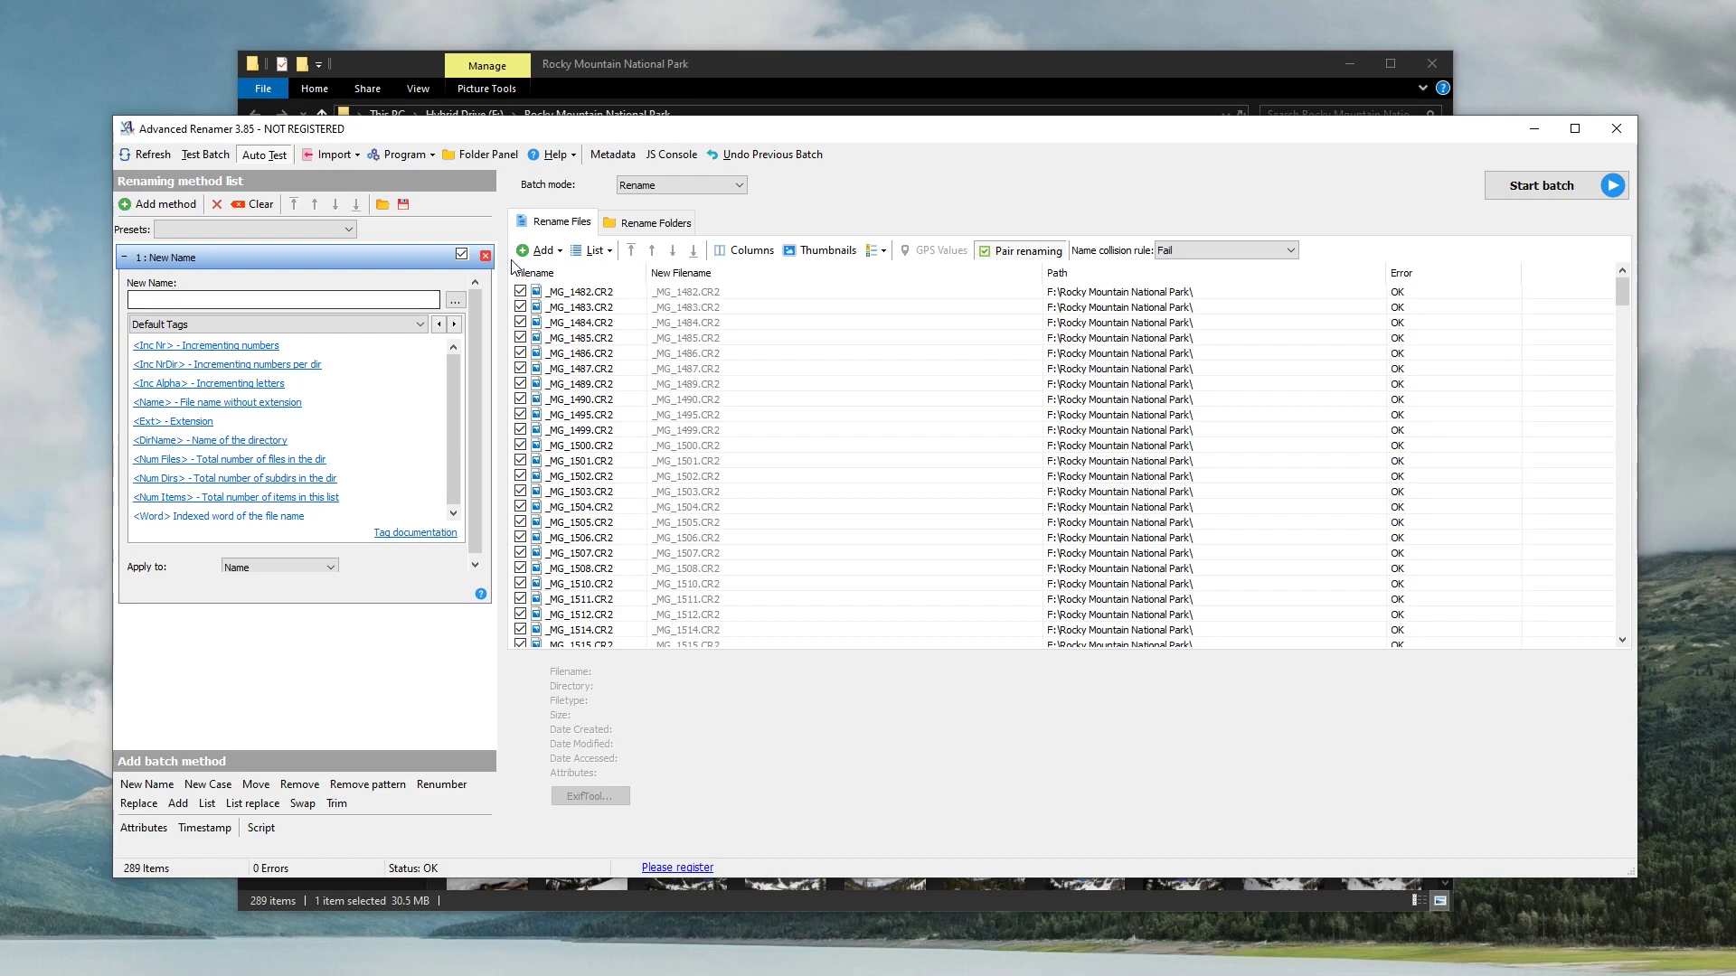
{"action": "left_click", "coordinate": [485, 257]}
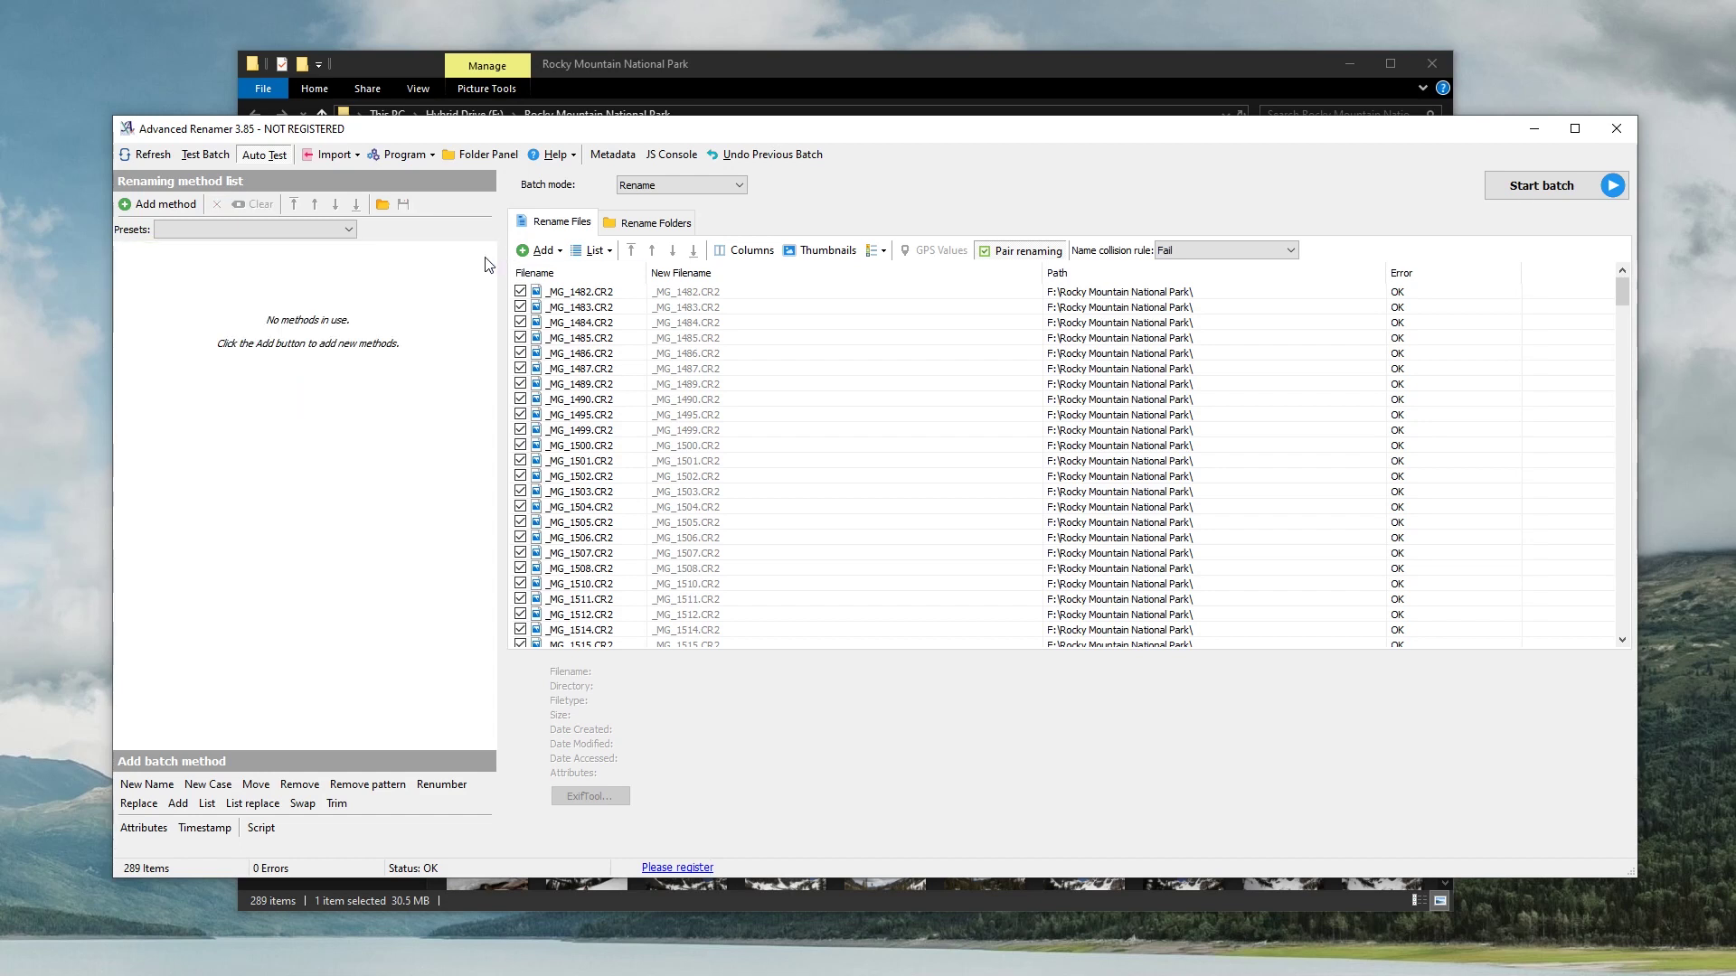
{"action": "left_click", "coordinate": [147, 785]}
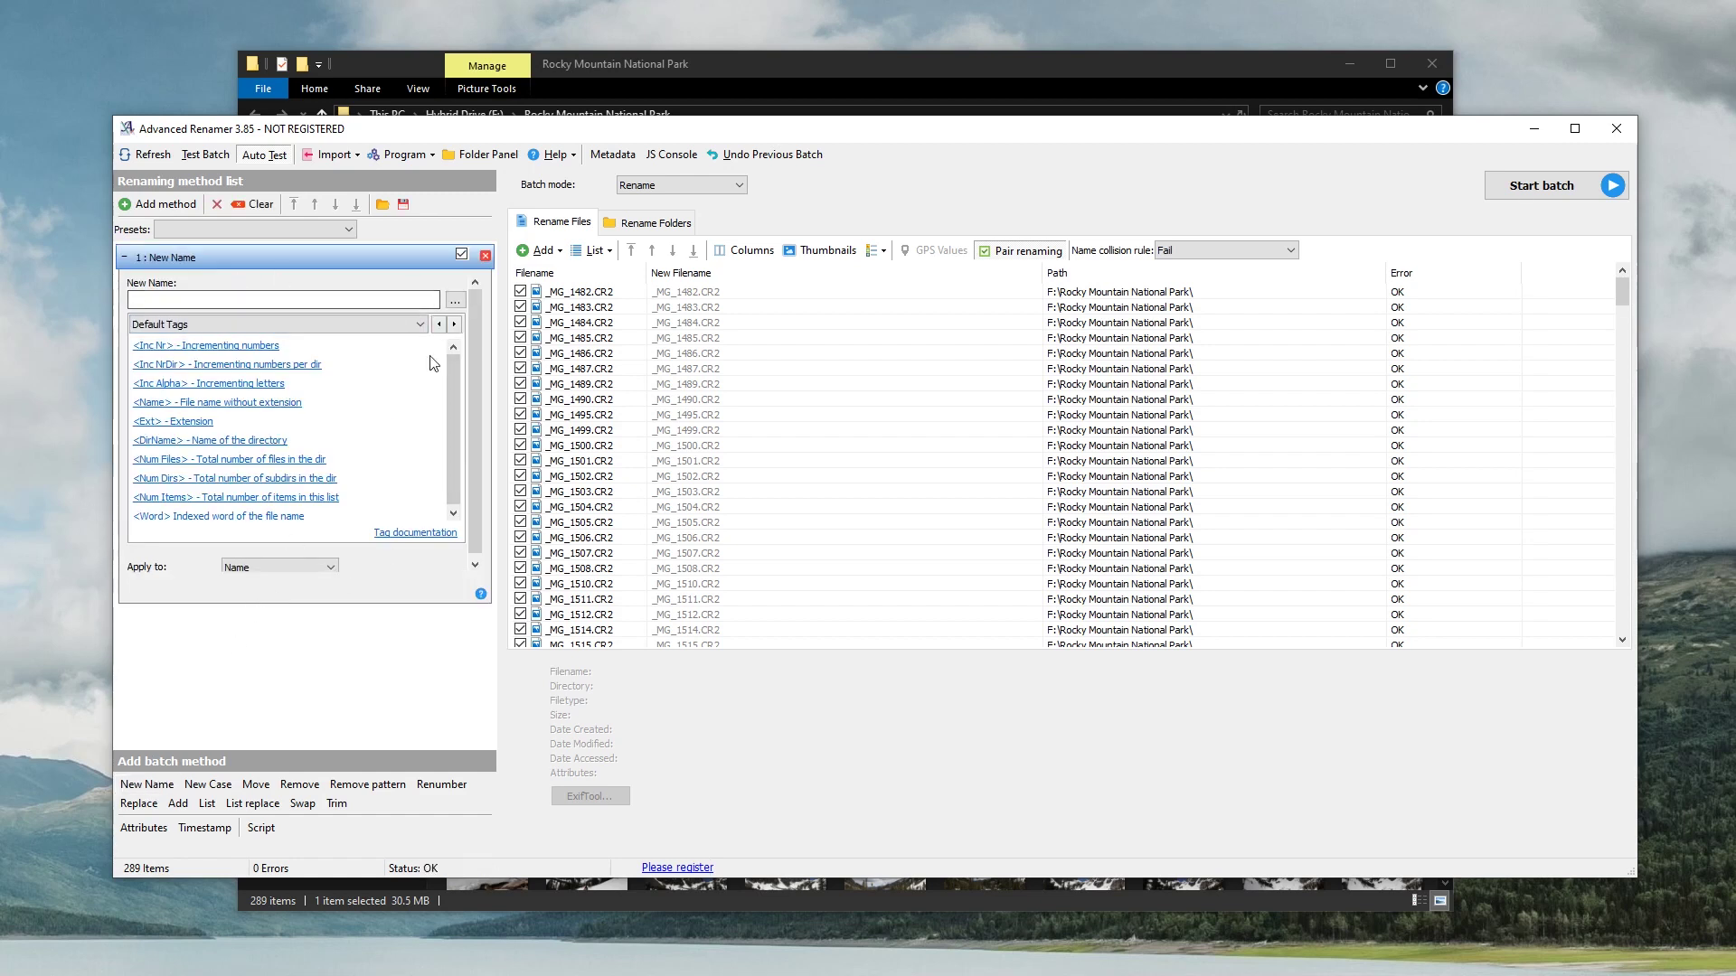
{"action": "left_click", "coordinate": [454, 323]}
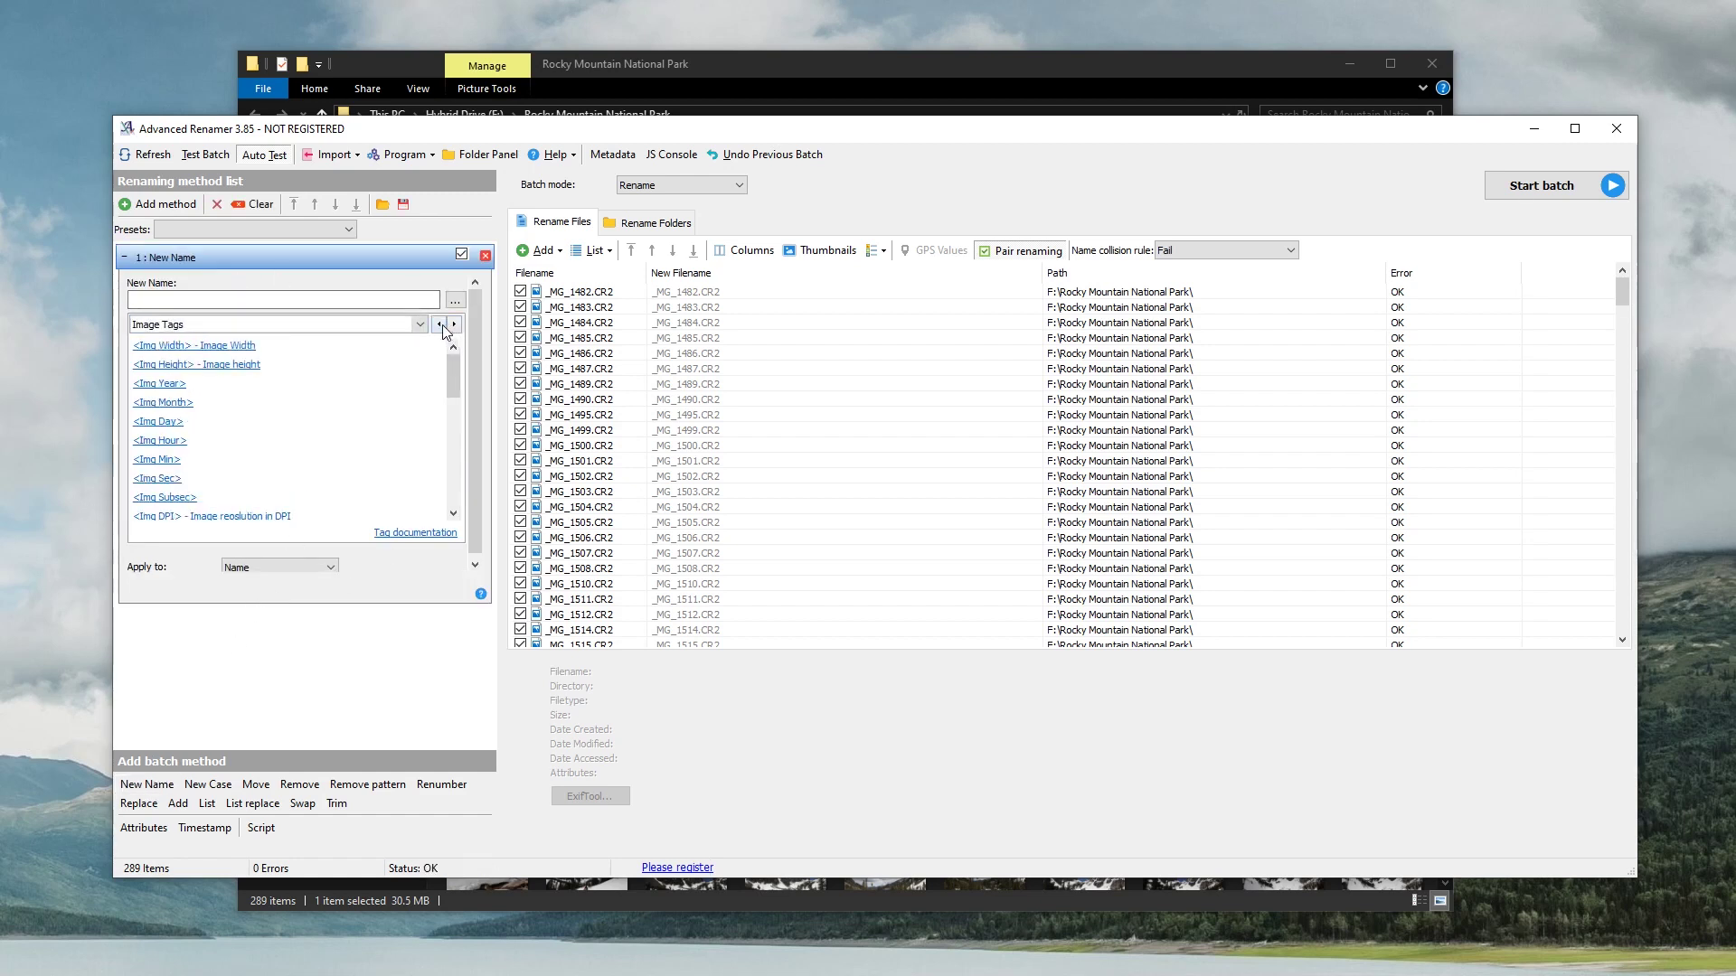
{"action": "left_click", "coordinate": [439, 323]}
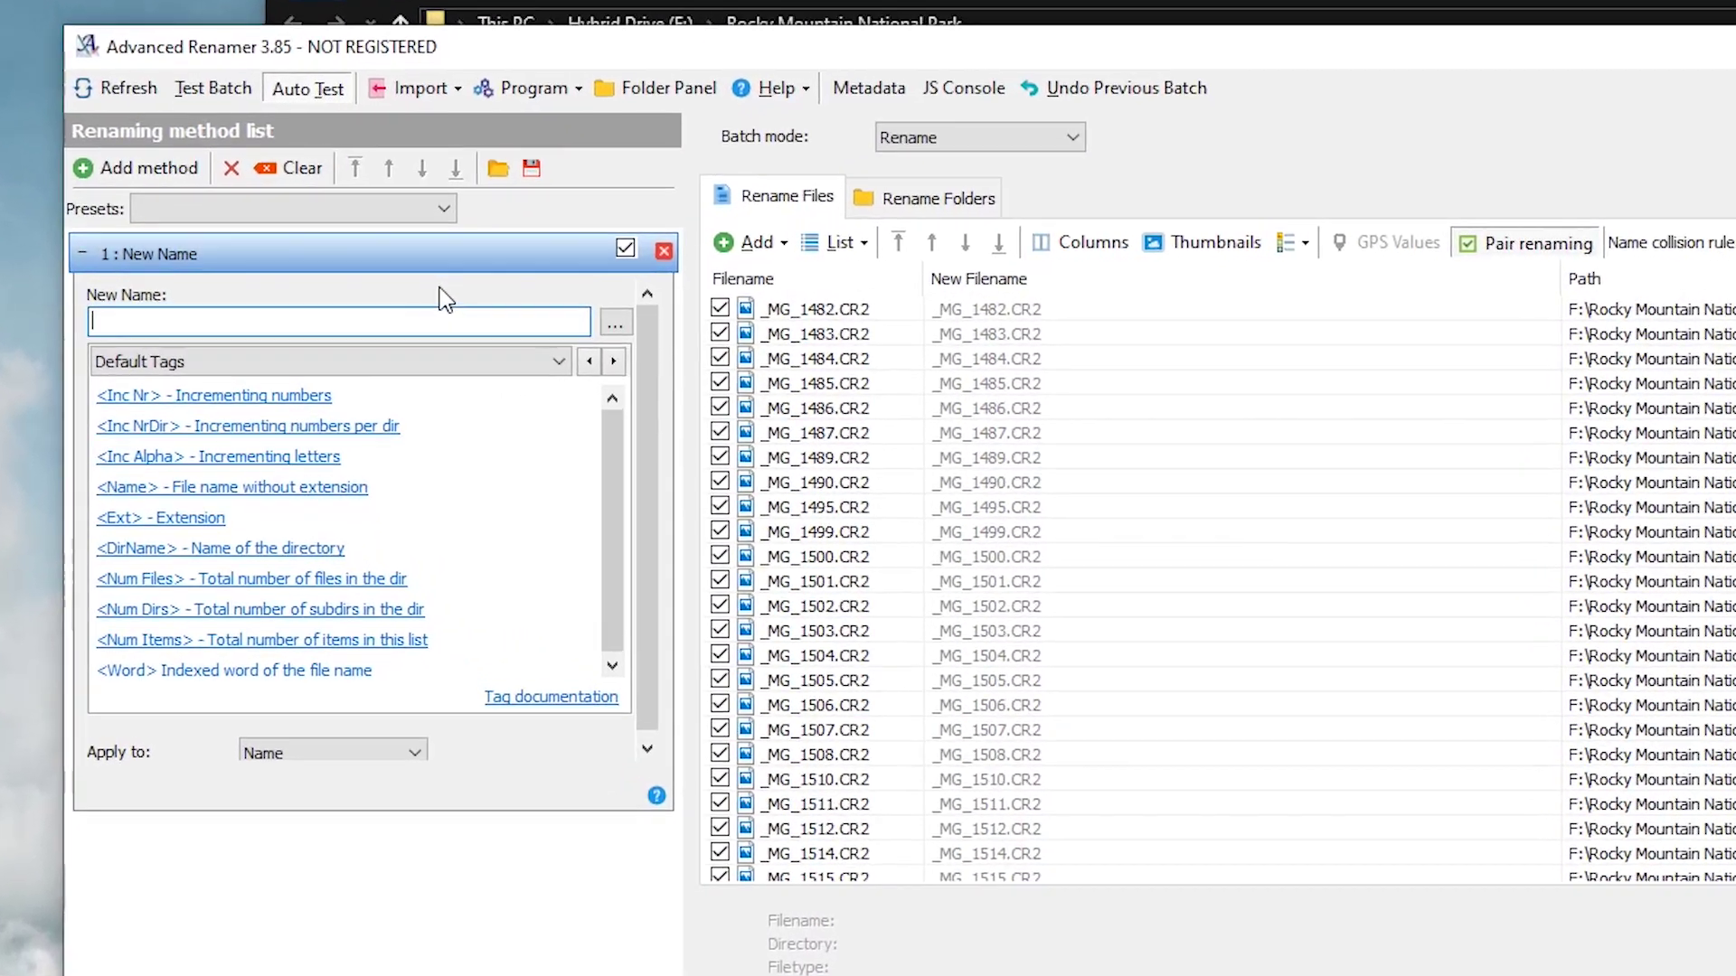
- Enter the new name 80D_Denver_Rocky_Mountain_National_Park, trying then removing a _Day1/_Day2 suffix
{"action": "type", "text": "80D"}
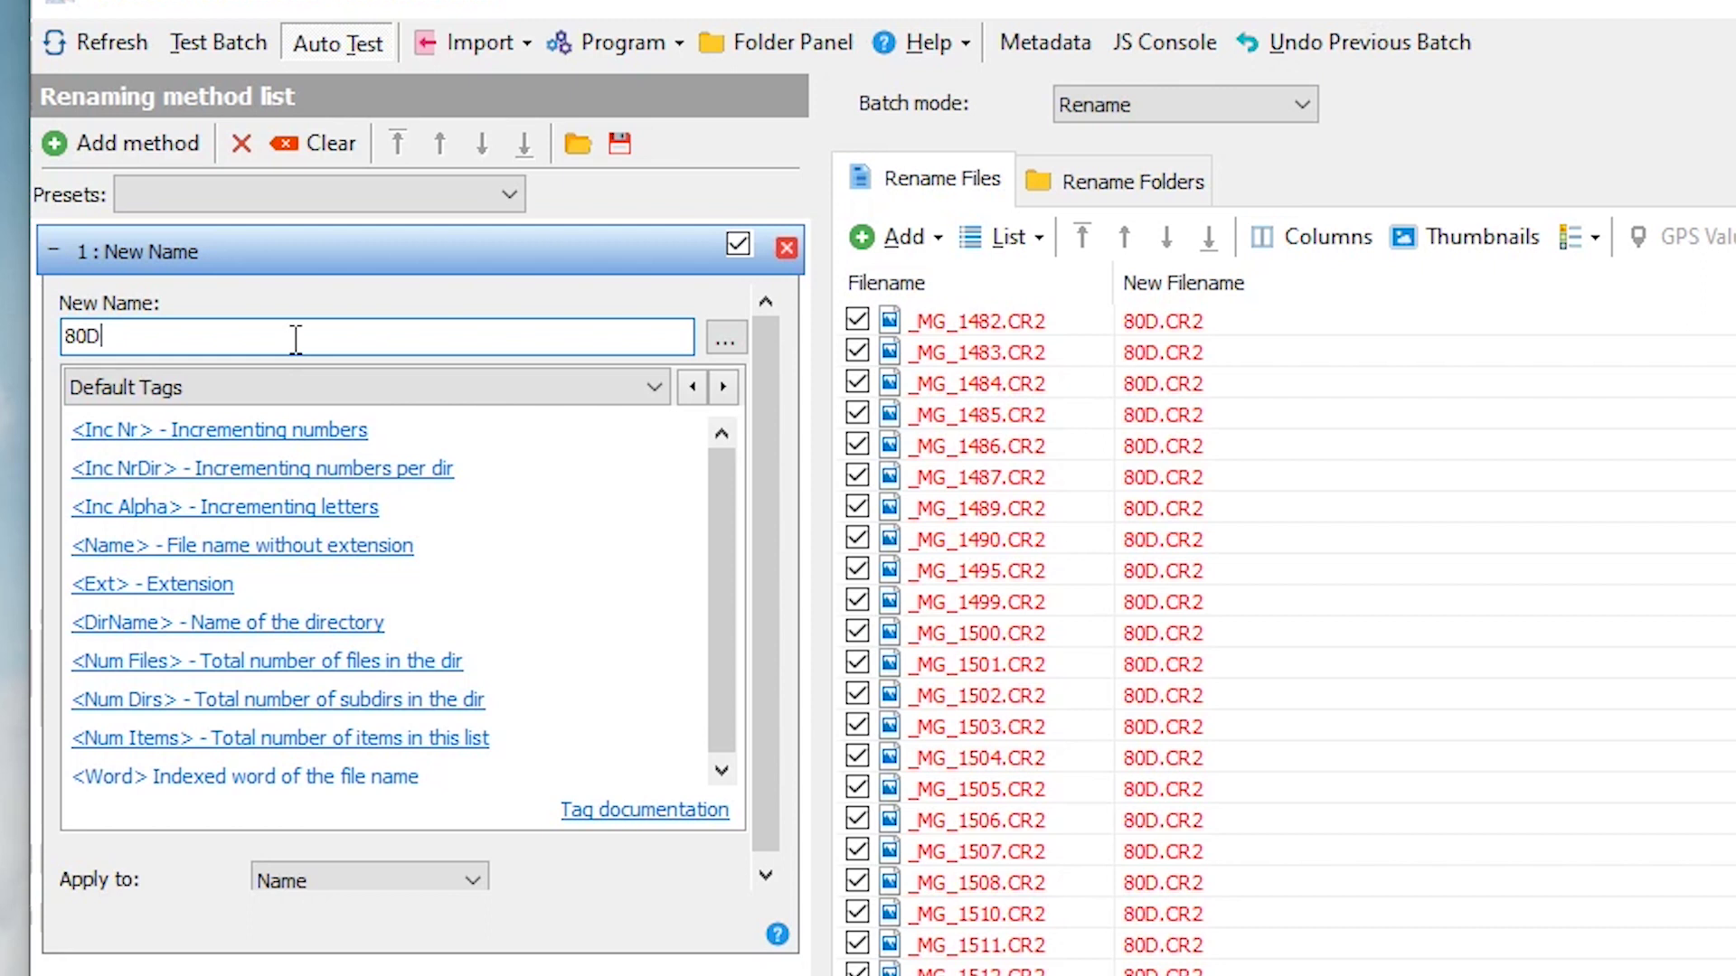
{"action": "type", "text": "_"}
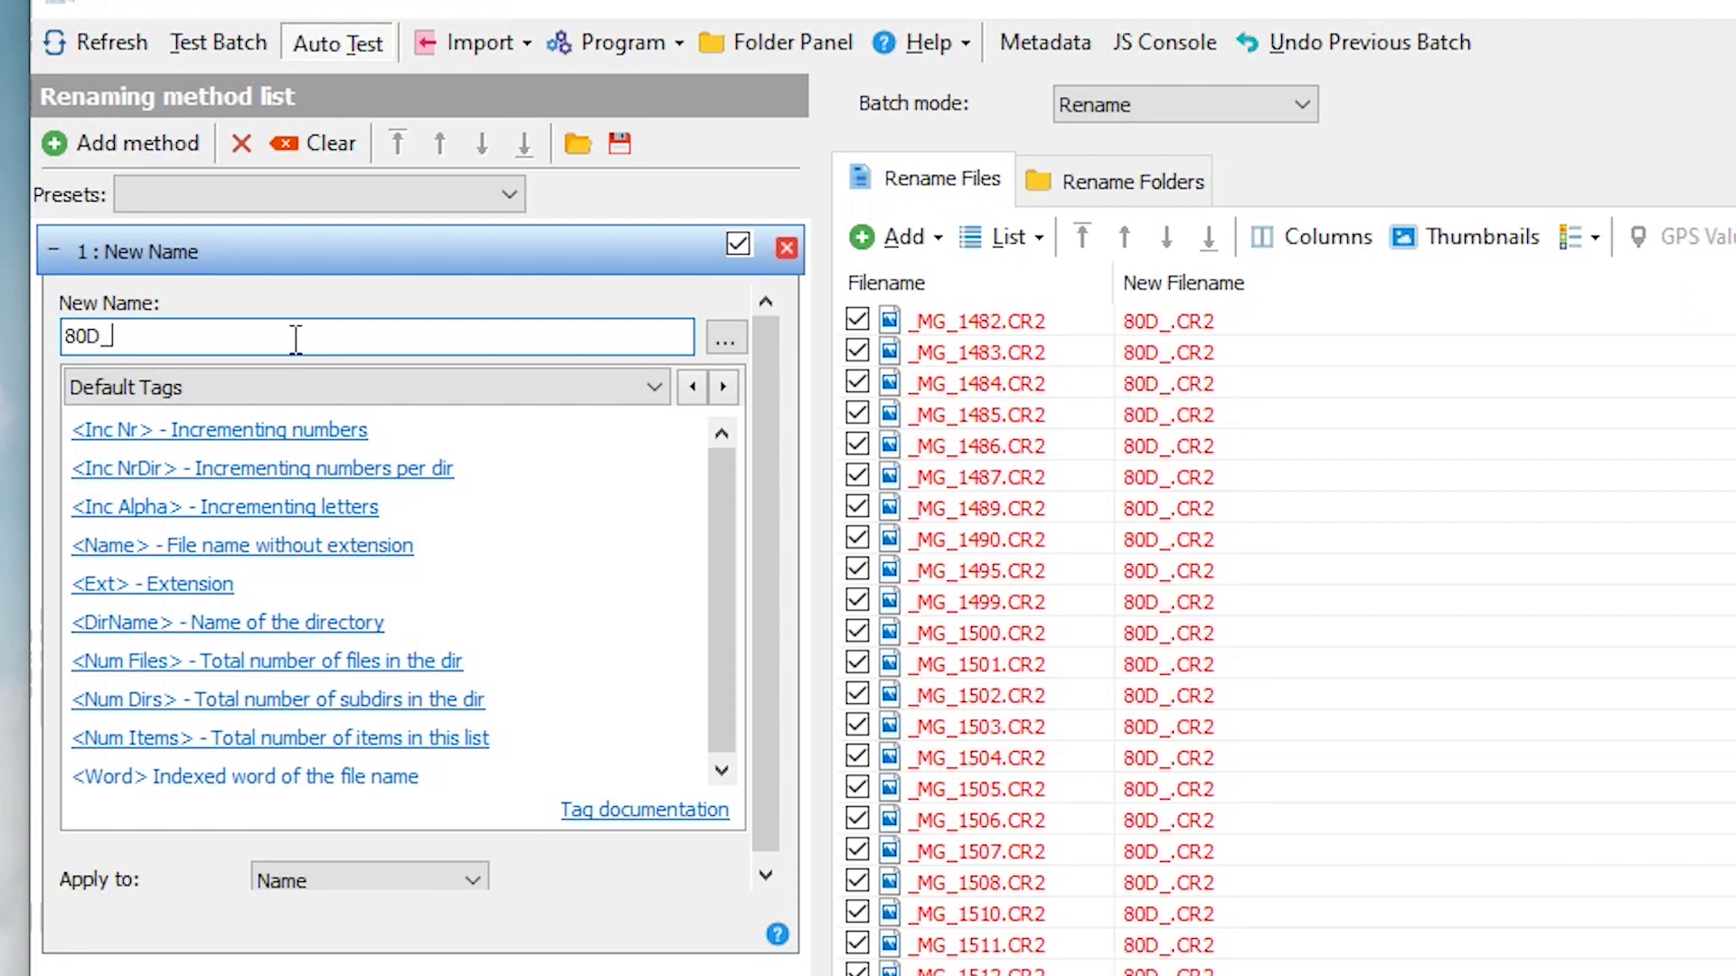
{"action": "type", "text": "Denver"}
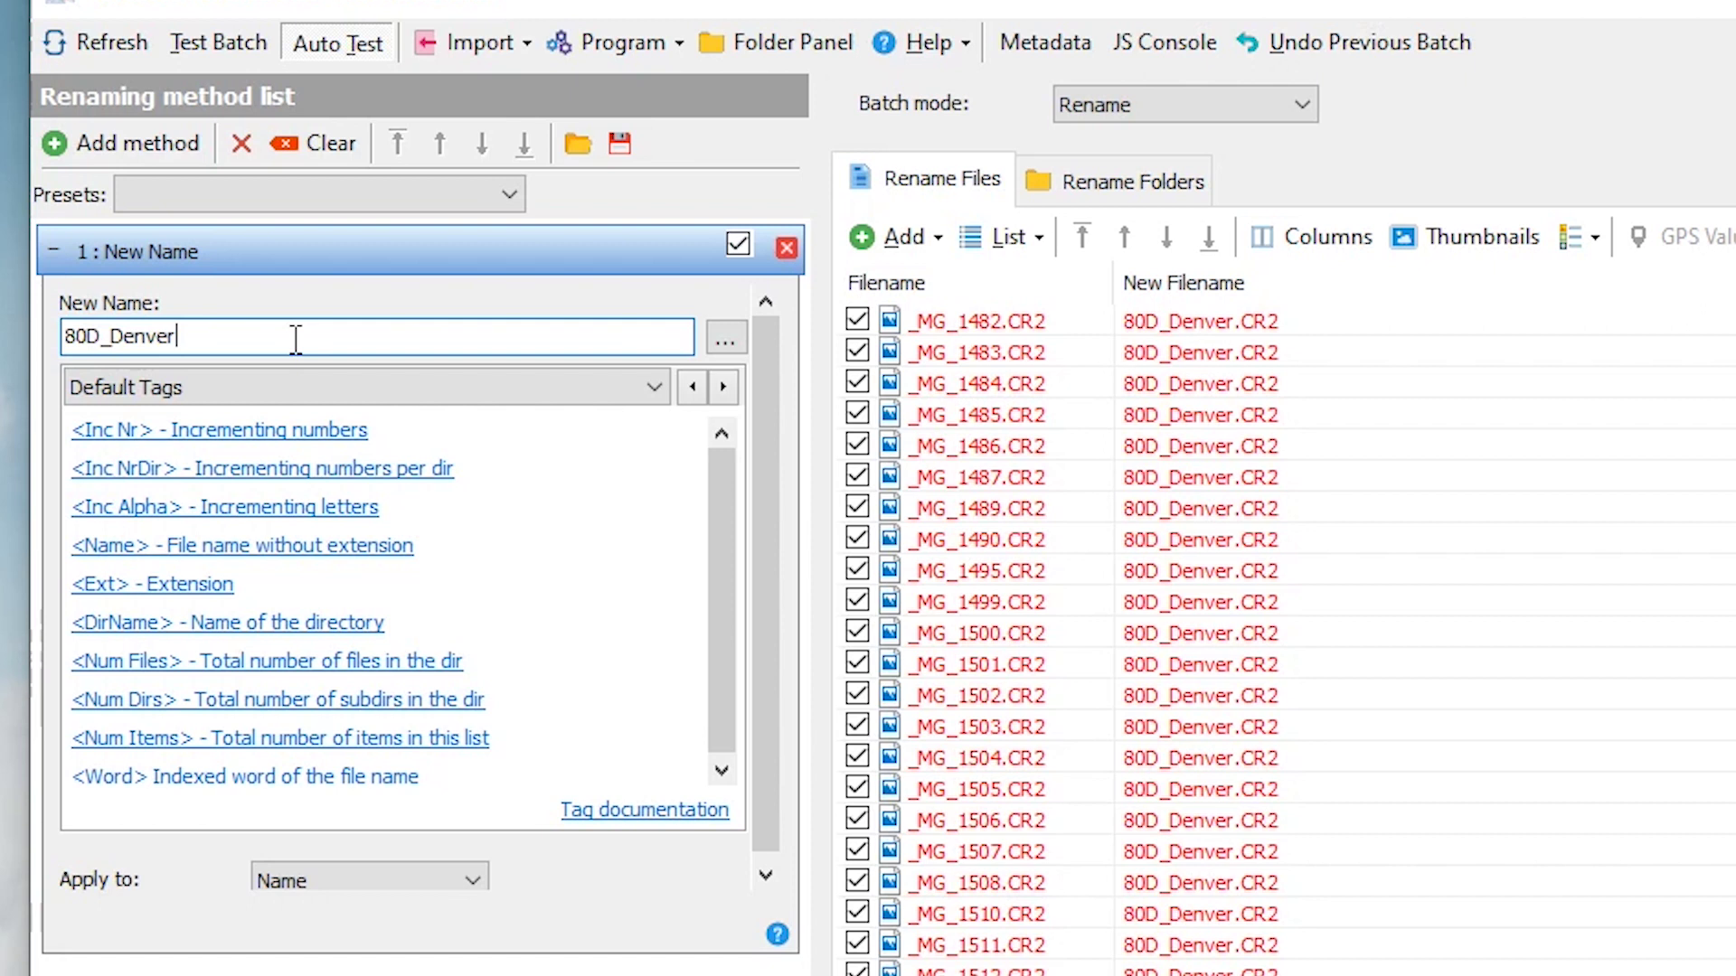
{"action": "type", "text": "_"}
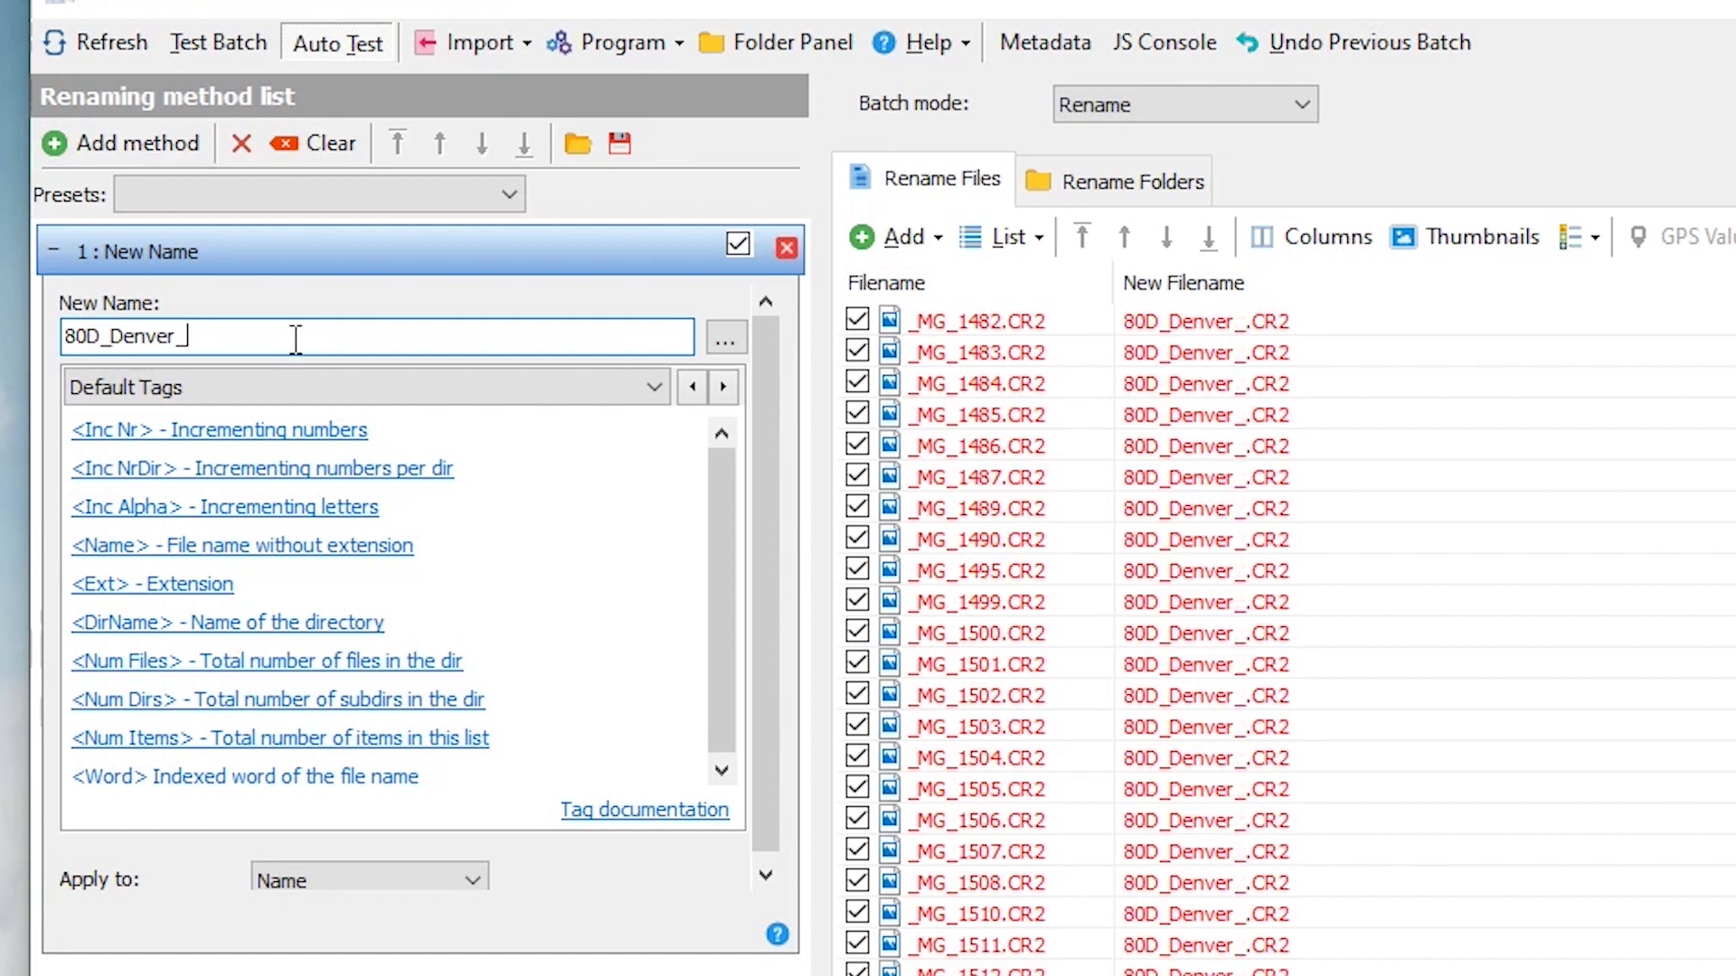
{"action": "type", "text": "Rocky_Mountain_"}
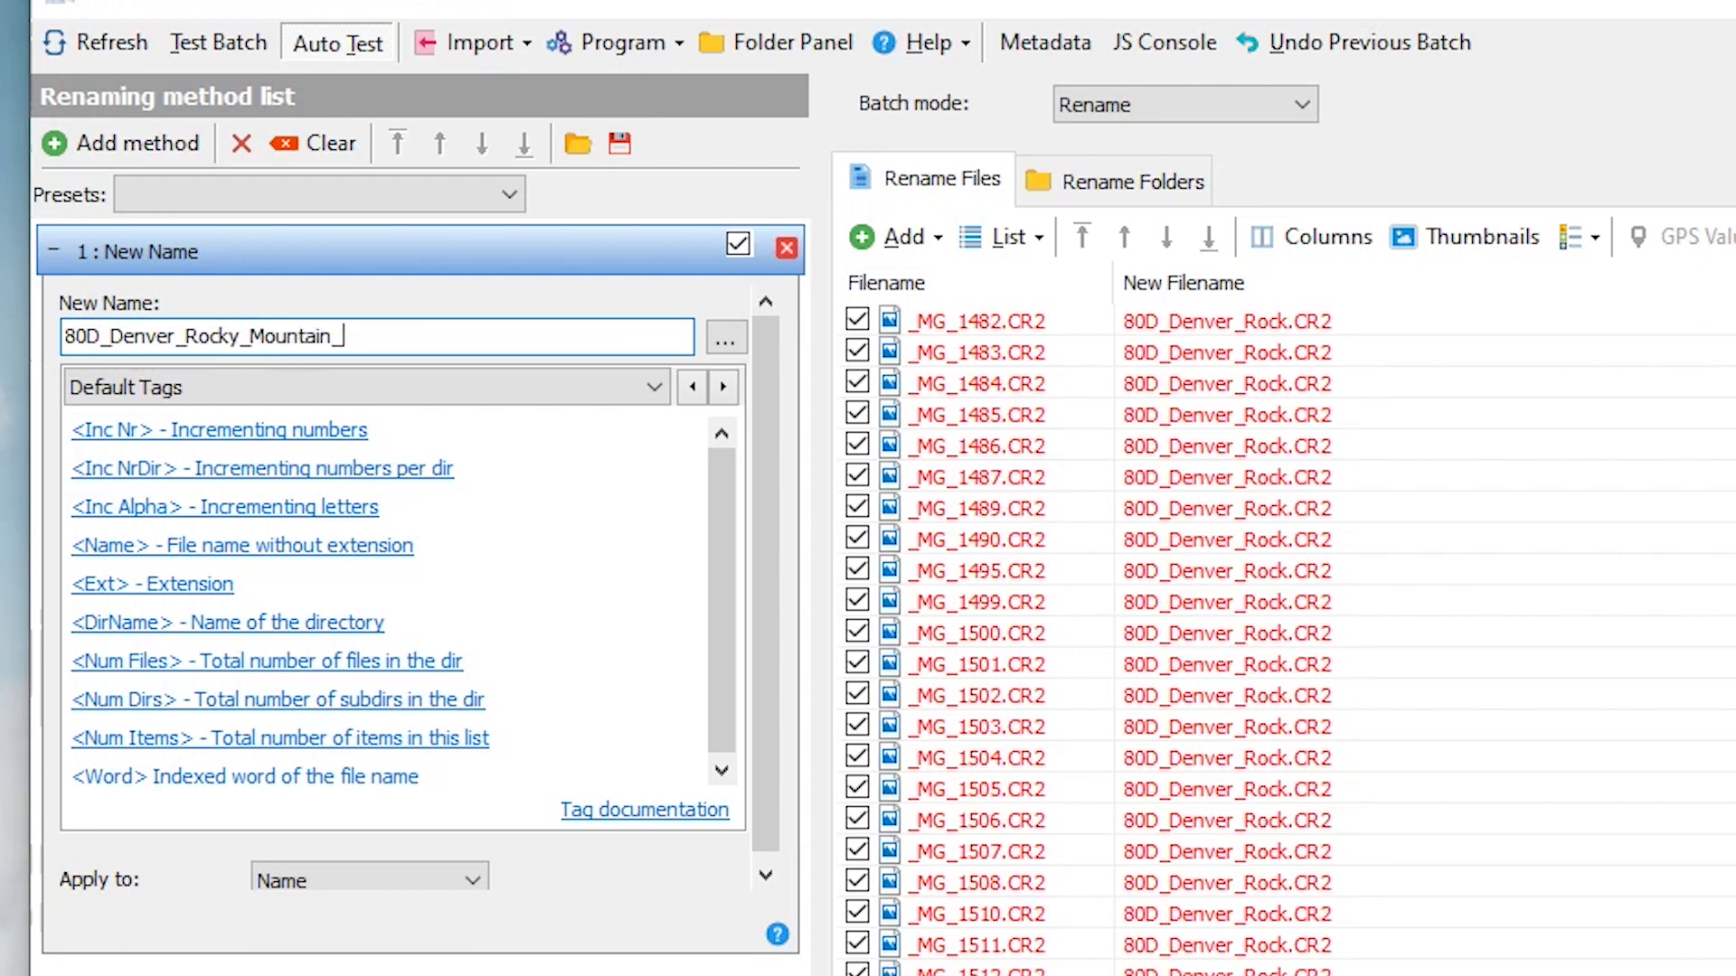
{"action": "type", "text": "National_Park"}
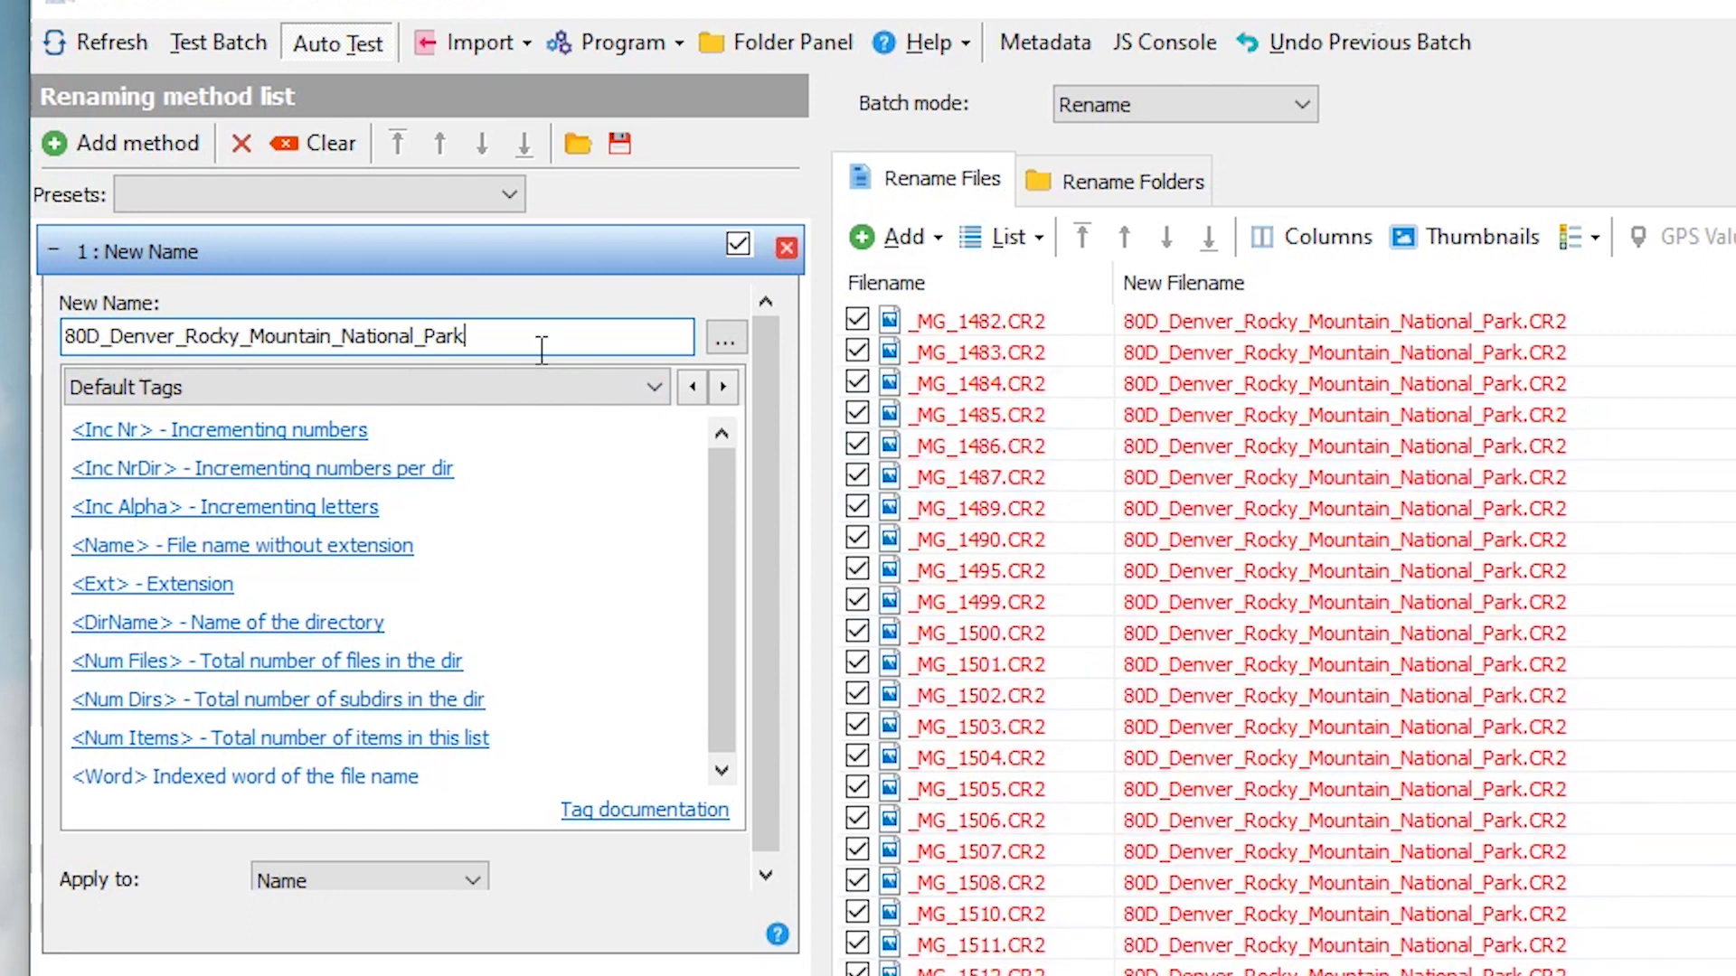
{"action": "type", "text": "_Day1"}
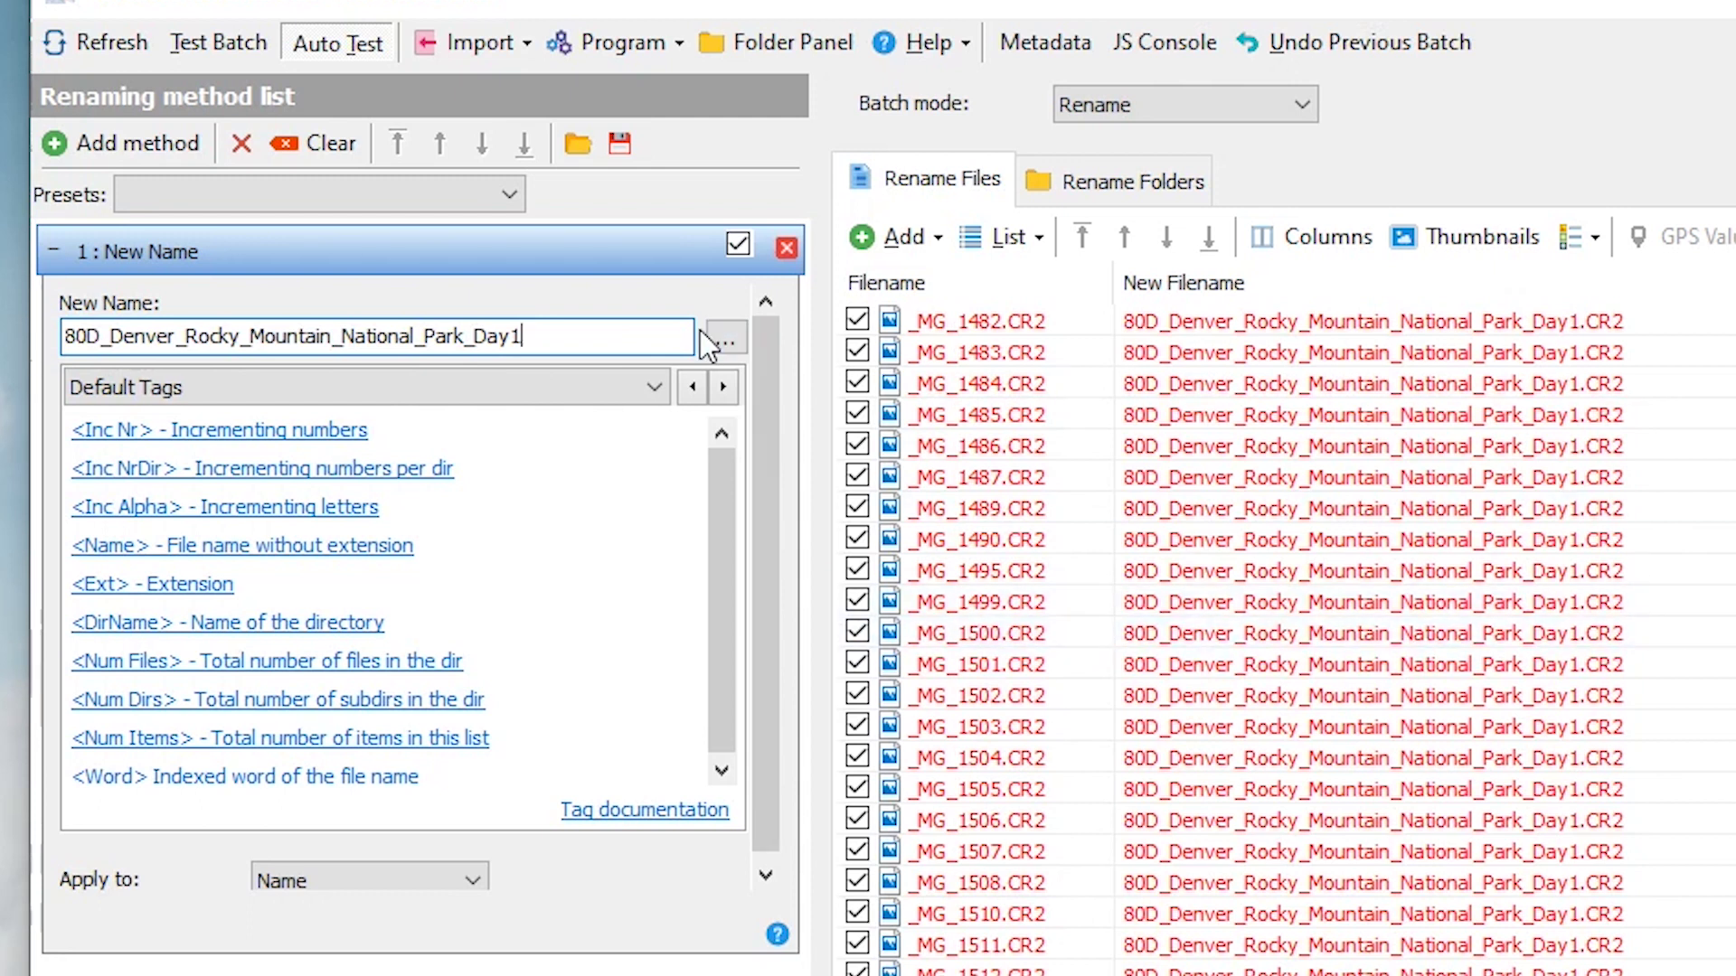
{"action": "key", "text": "BackSpace"}
{"action": "type", "text": "2"}
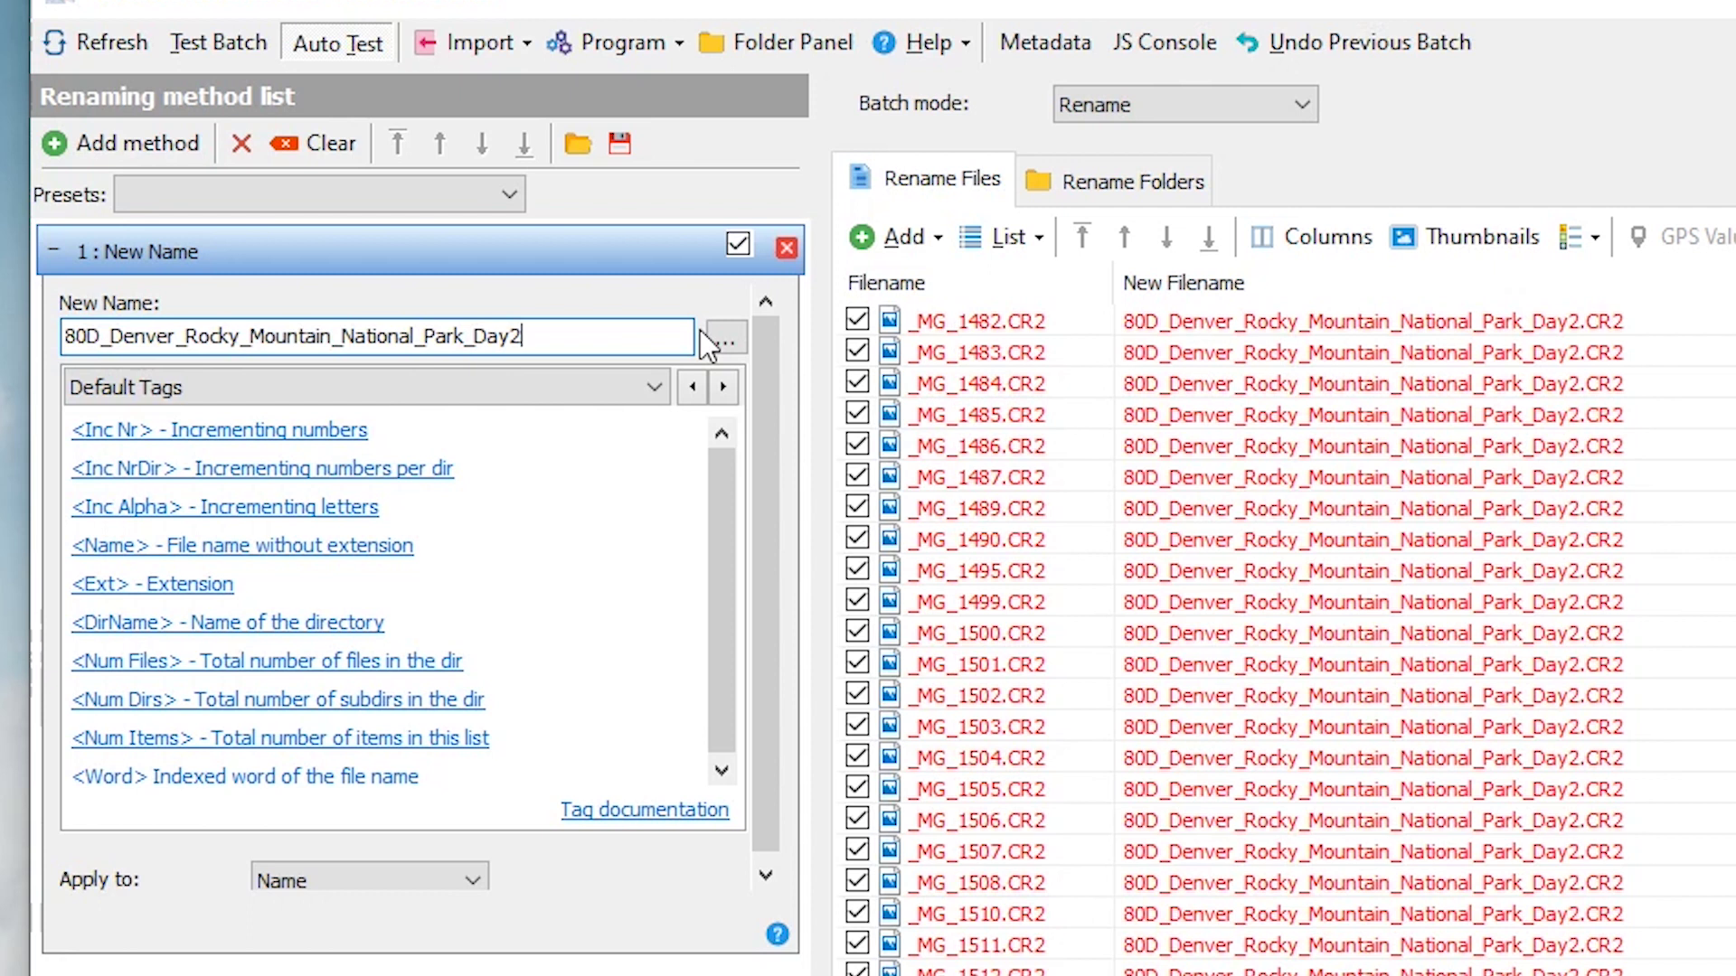
{"action": "key", "text": "BackSpace"}
{"action": "key", "text": "BackSpace"}
{"action": "key", "text": "BackSpace"}
{"action": "key", "text": "BackSpace"}
{"action": "key", "text": "BackSpace"}
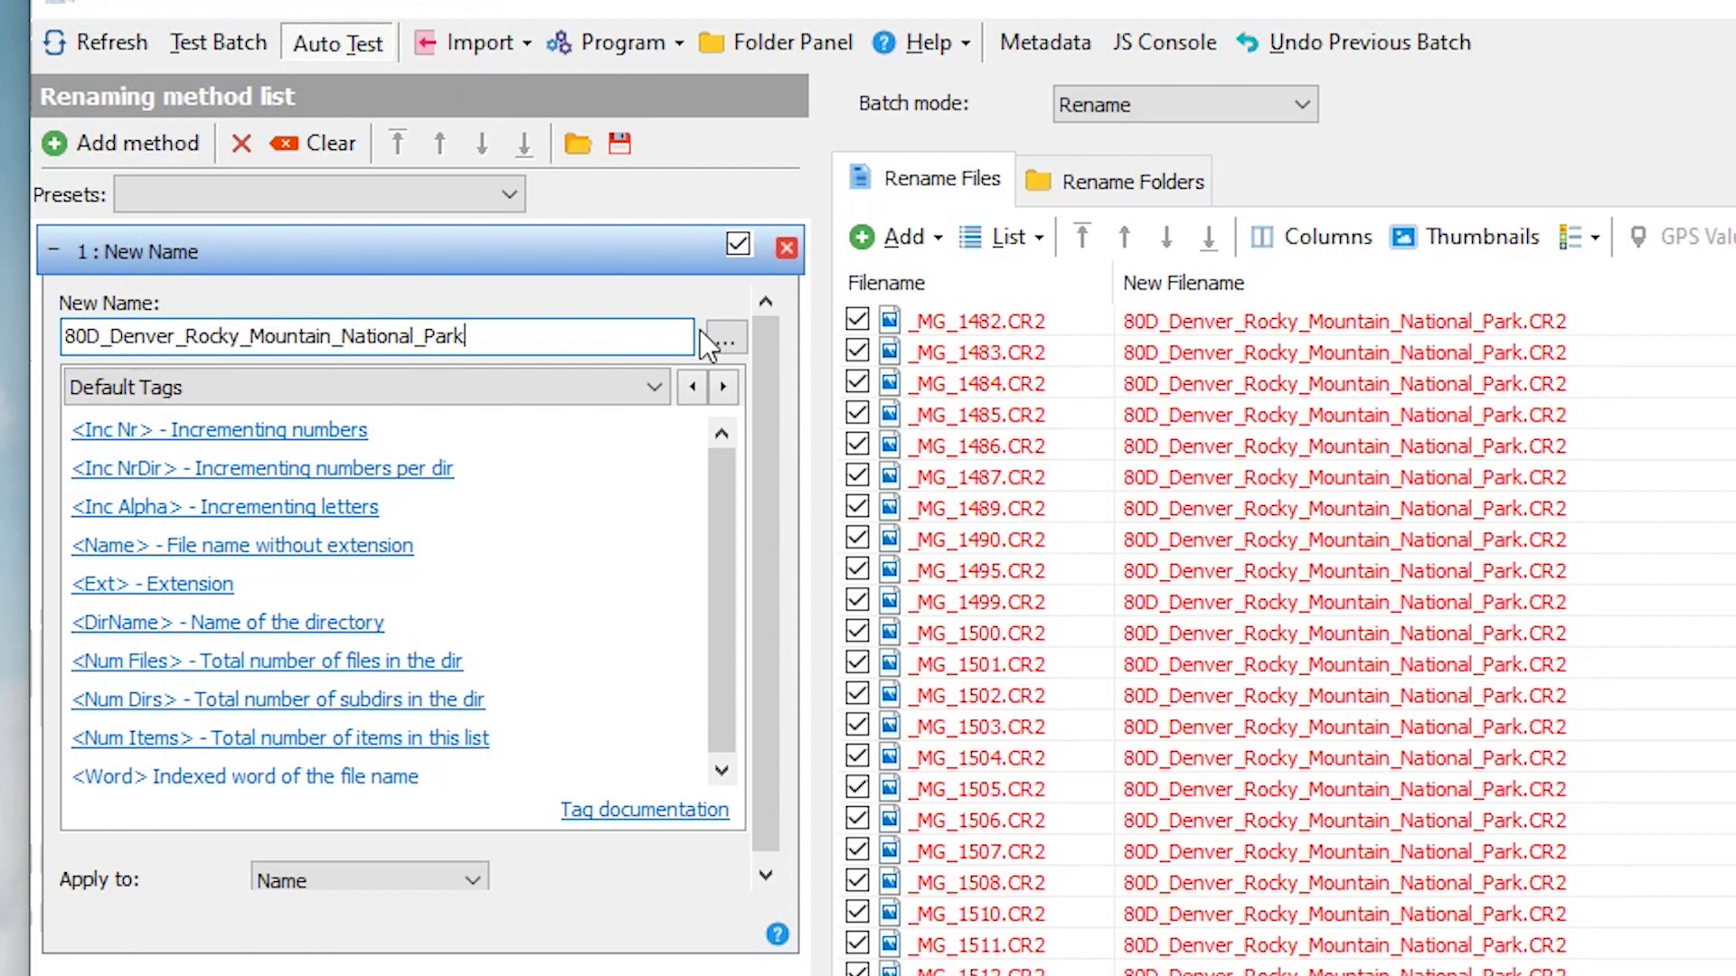
- Append '_Photo -' and an incrementing number tag to the new name
{"action": "type", "text": "_PO"}
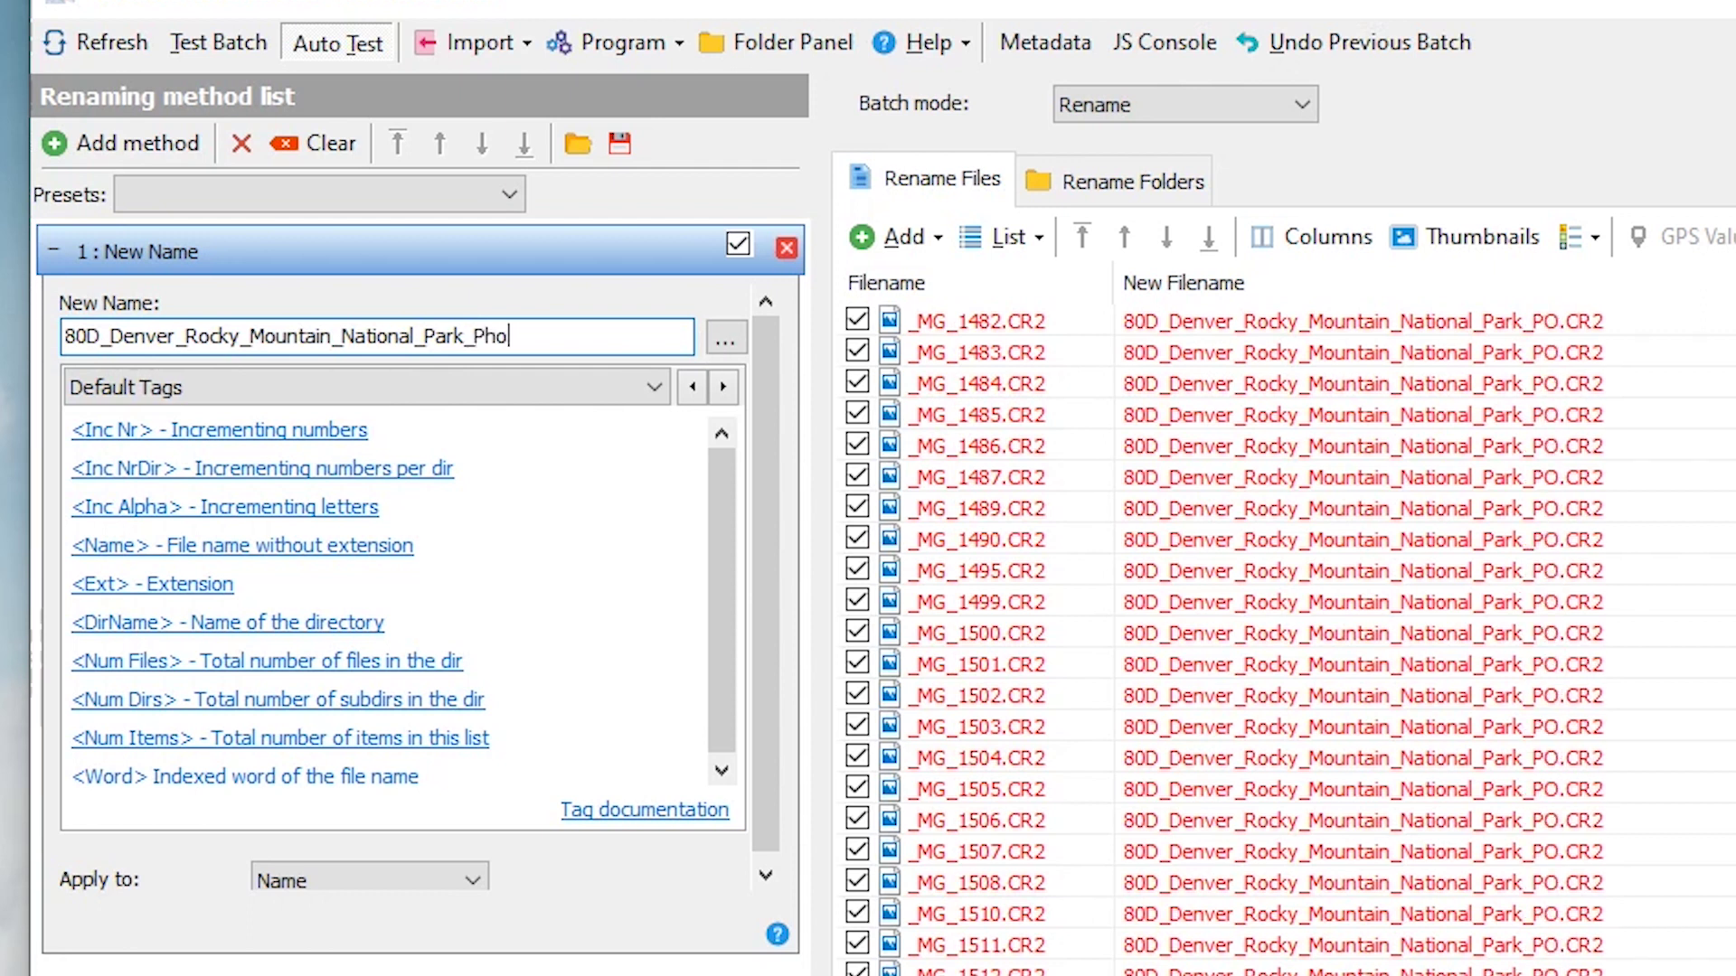
{"action": "type", "text": "to"}
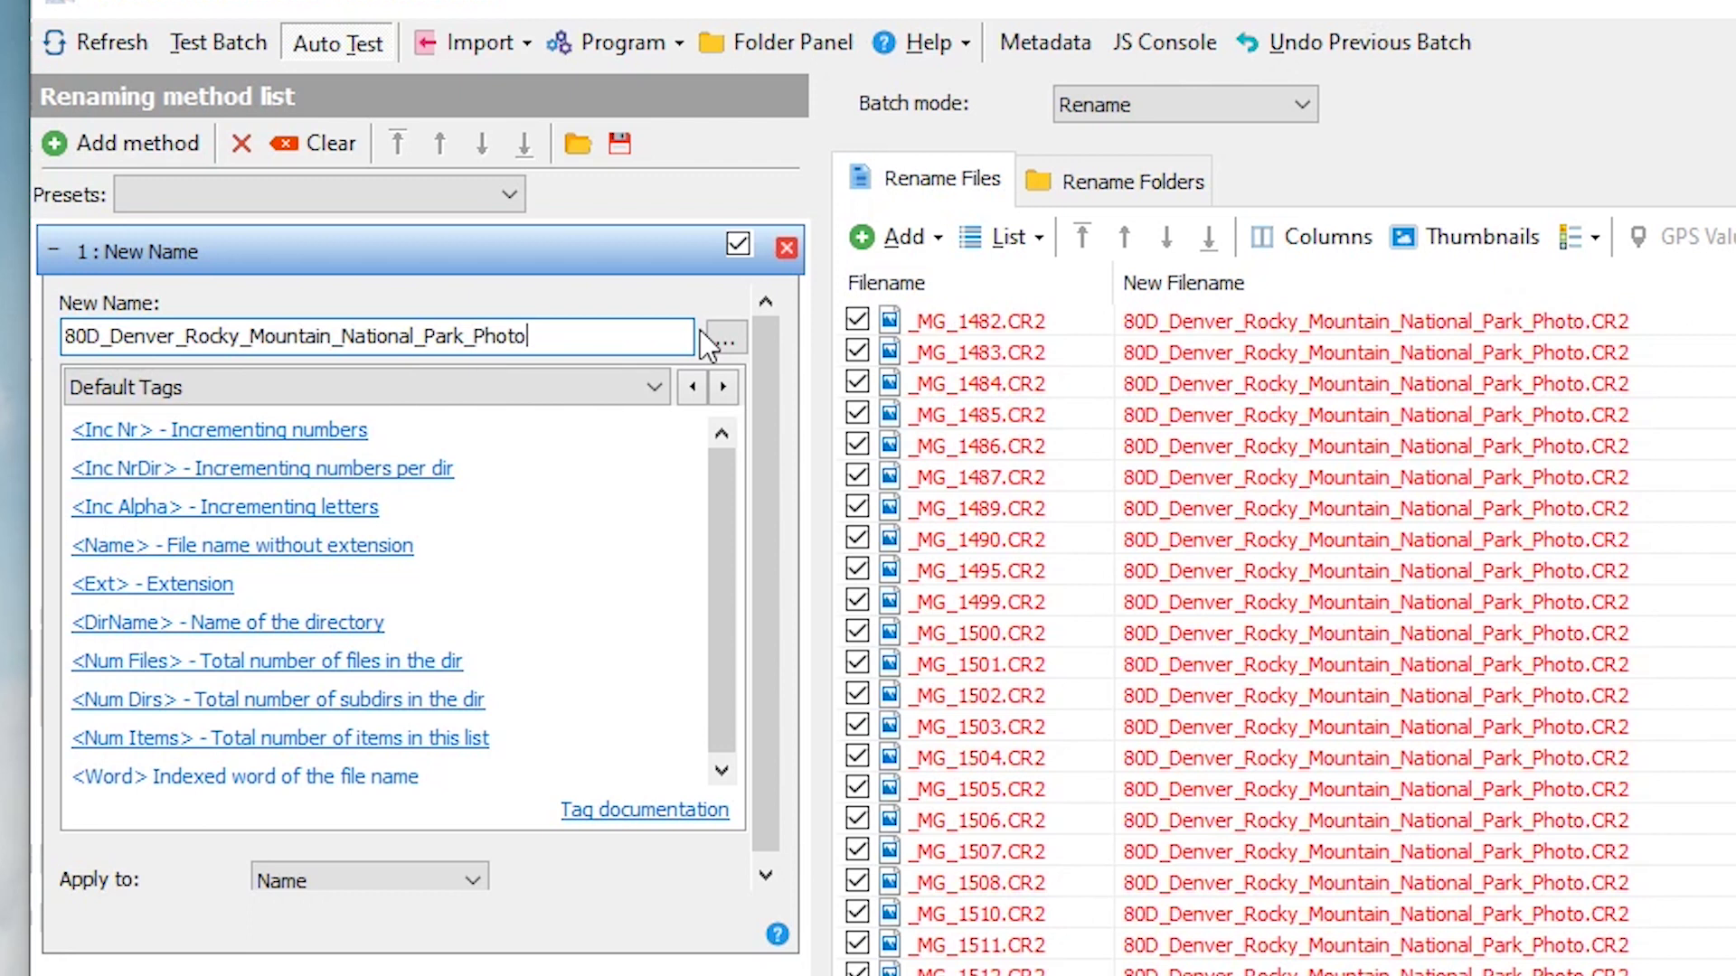
{"action": "type", "text": "-"}
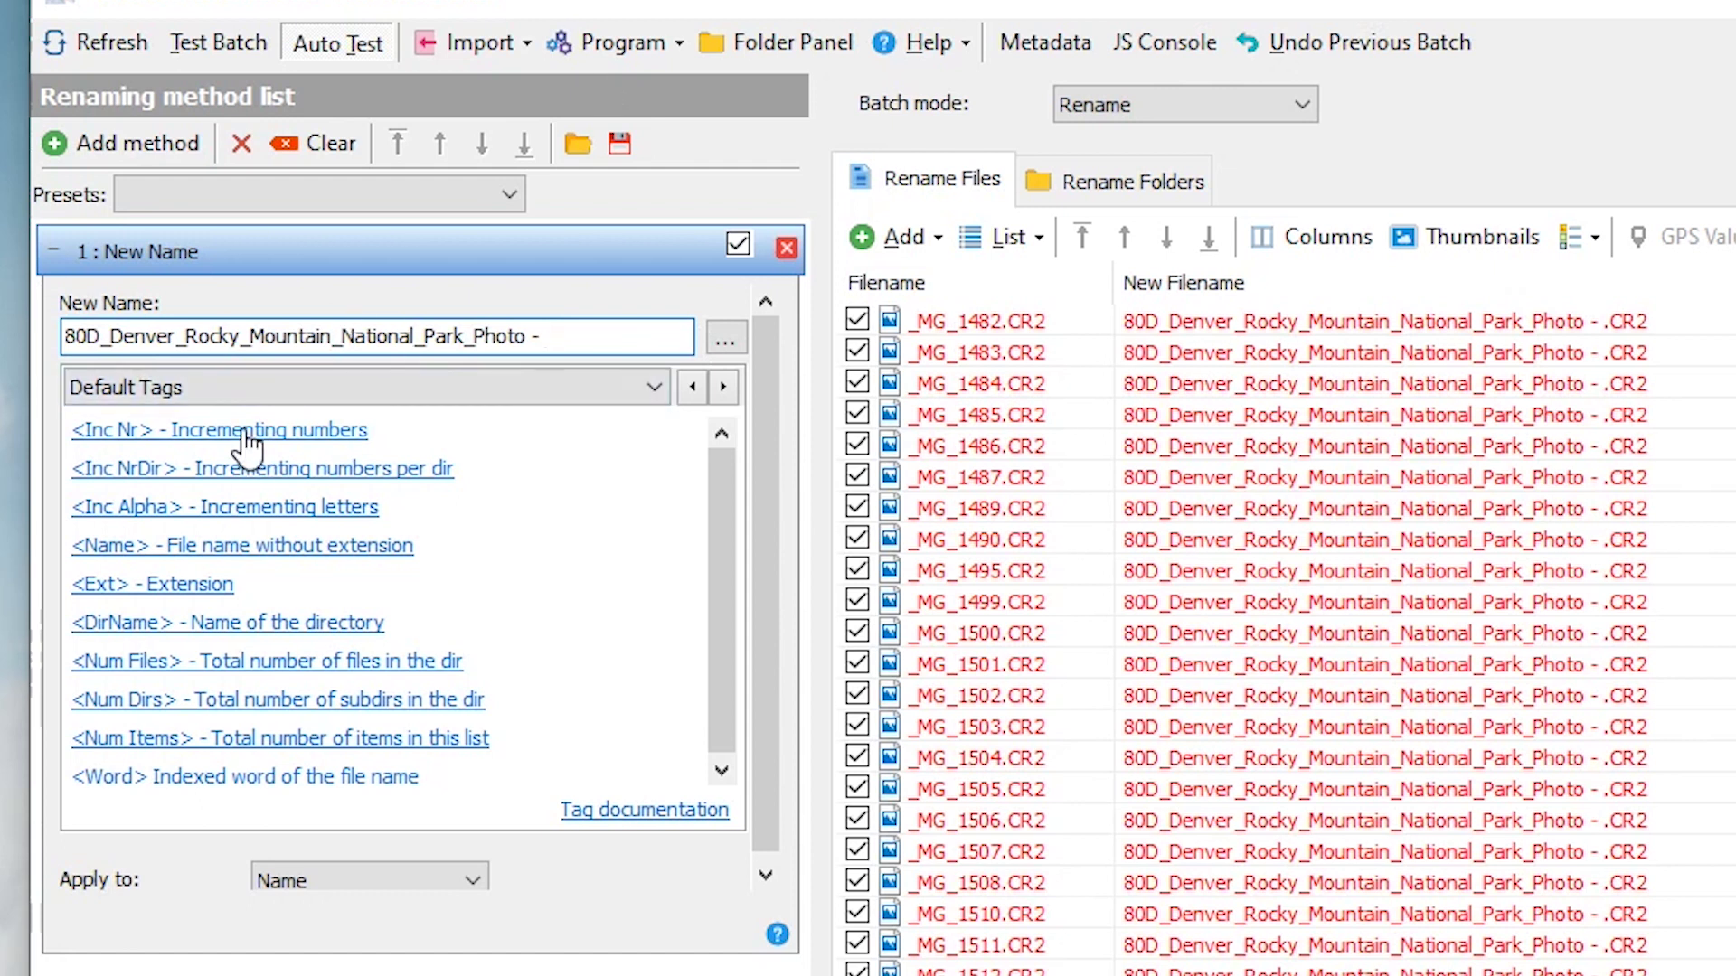
{"action": "left_click", "coordinate": [291, 434]}
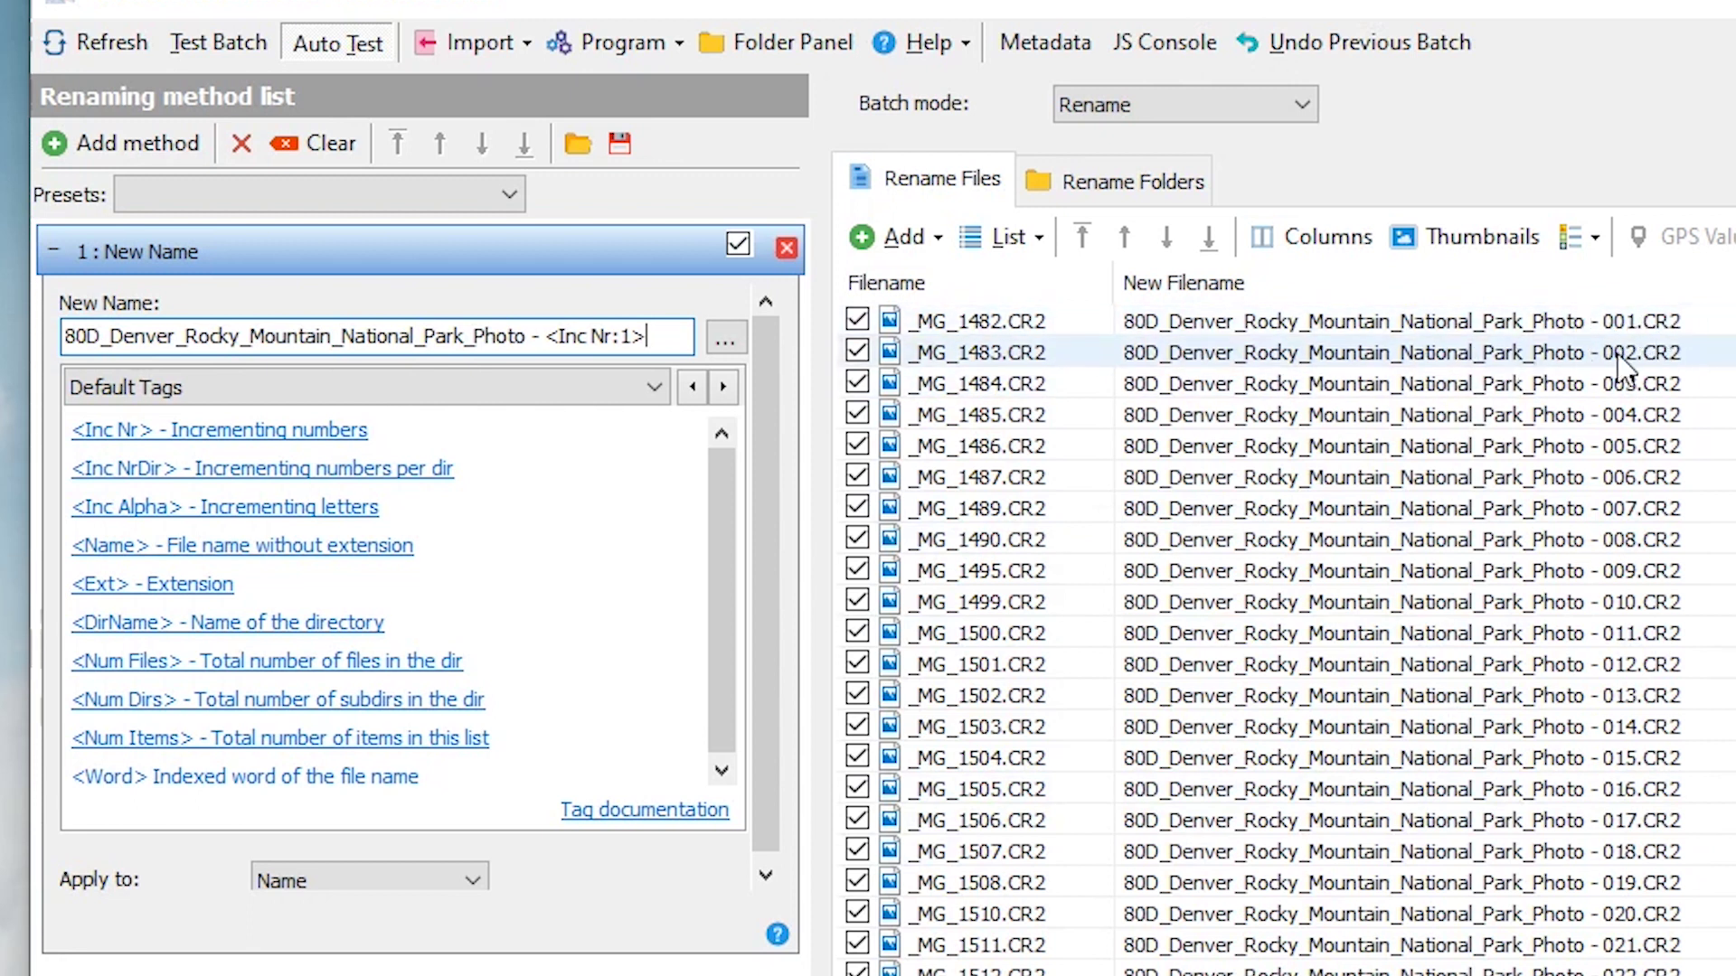
- Pad the number tag to three digits as <Inc Nr:001>
{"action": "left_click", "coordinate": [628, 337]}
{"action": "type", "text": "00"}
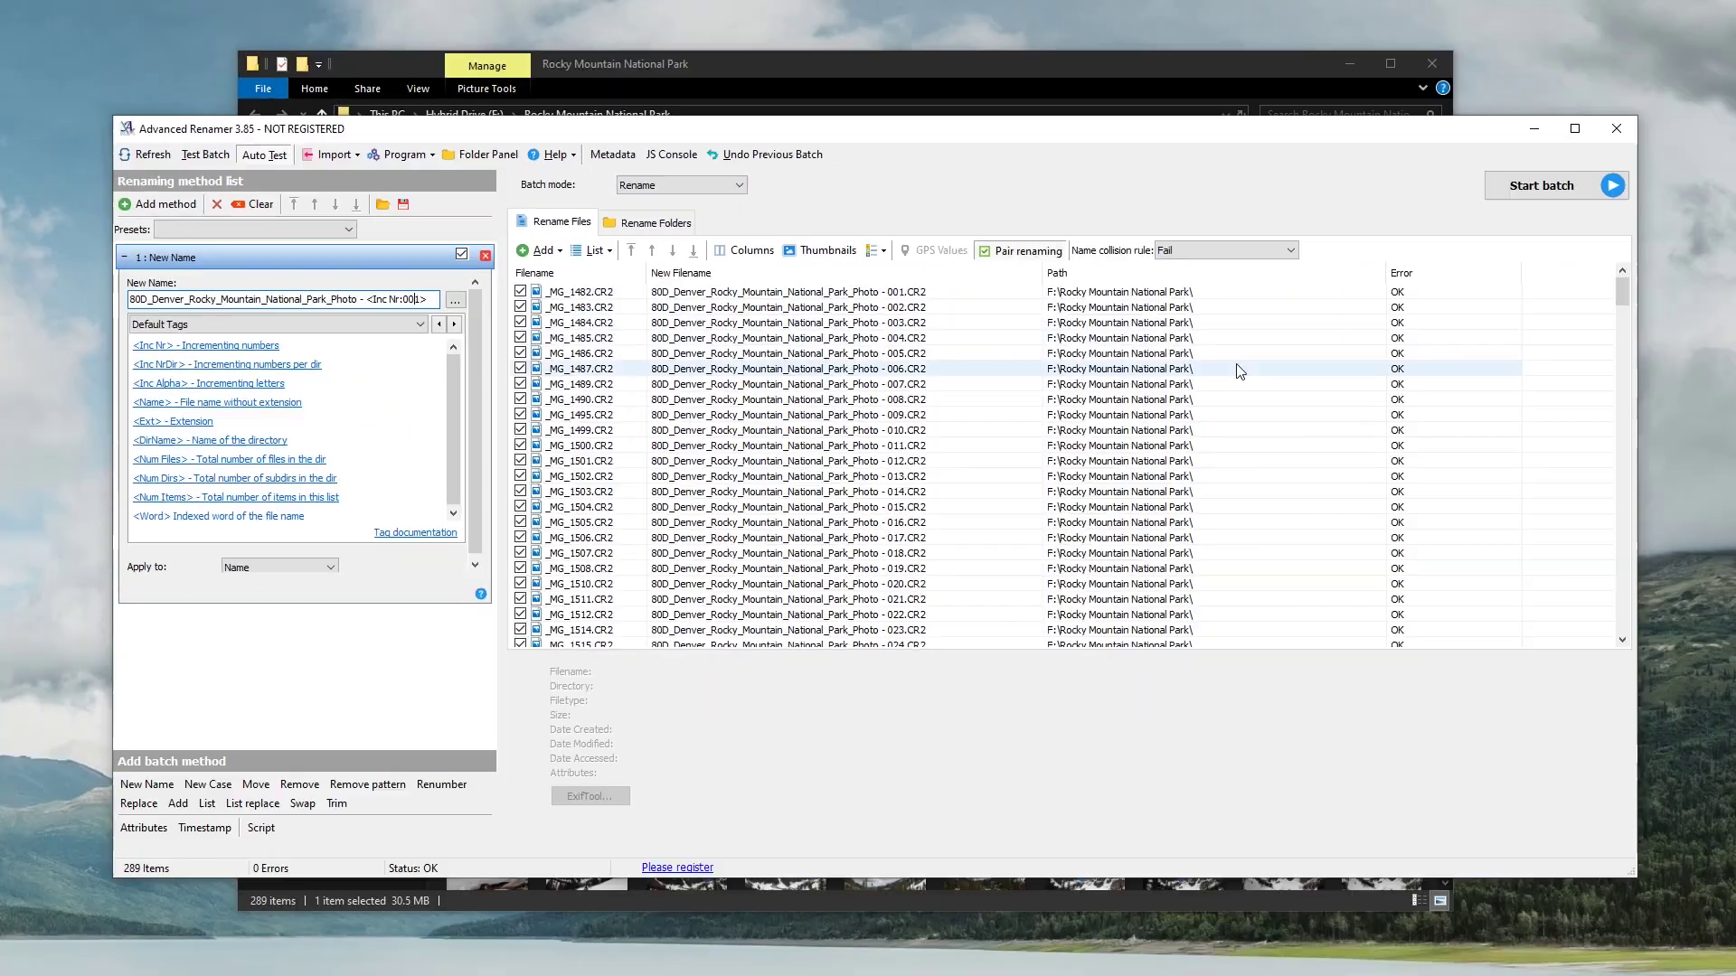
- Run the batch rename on all 289 photos with 0 errors and close the progress report
{"action": "left_click", "coordinate": [1547, 193]}
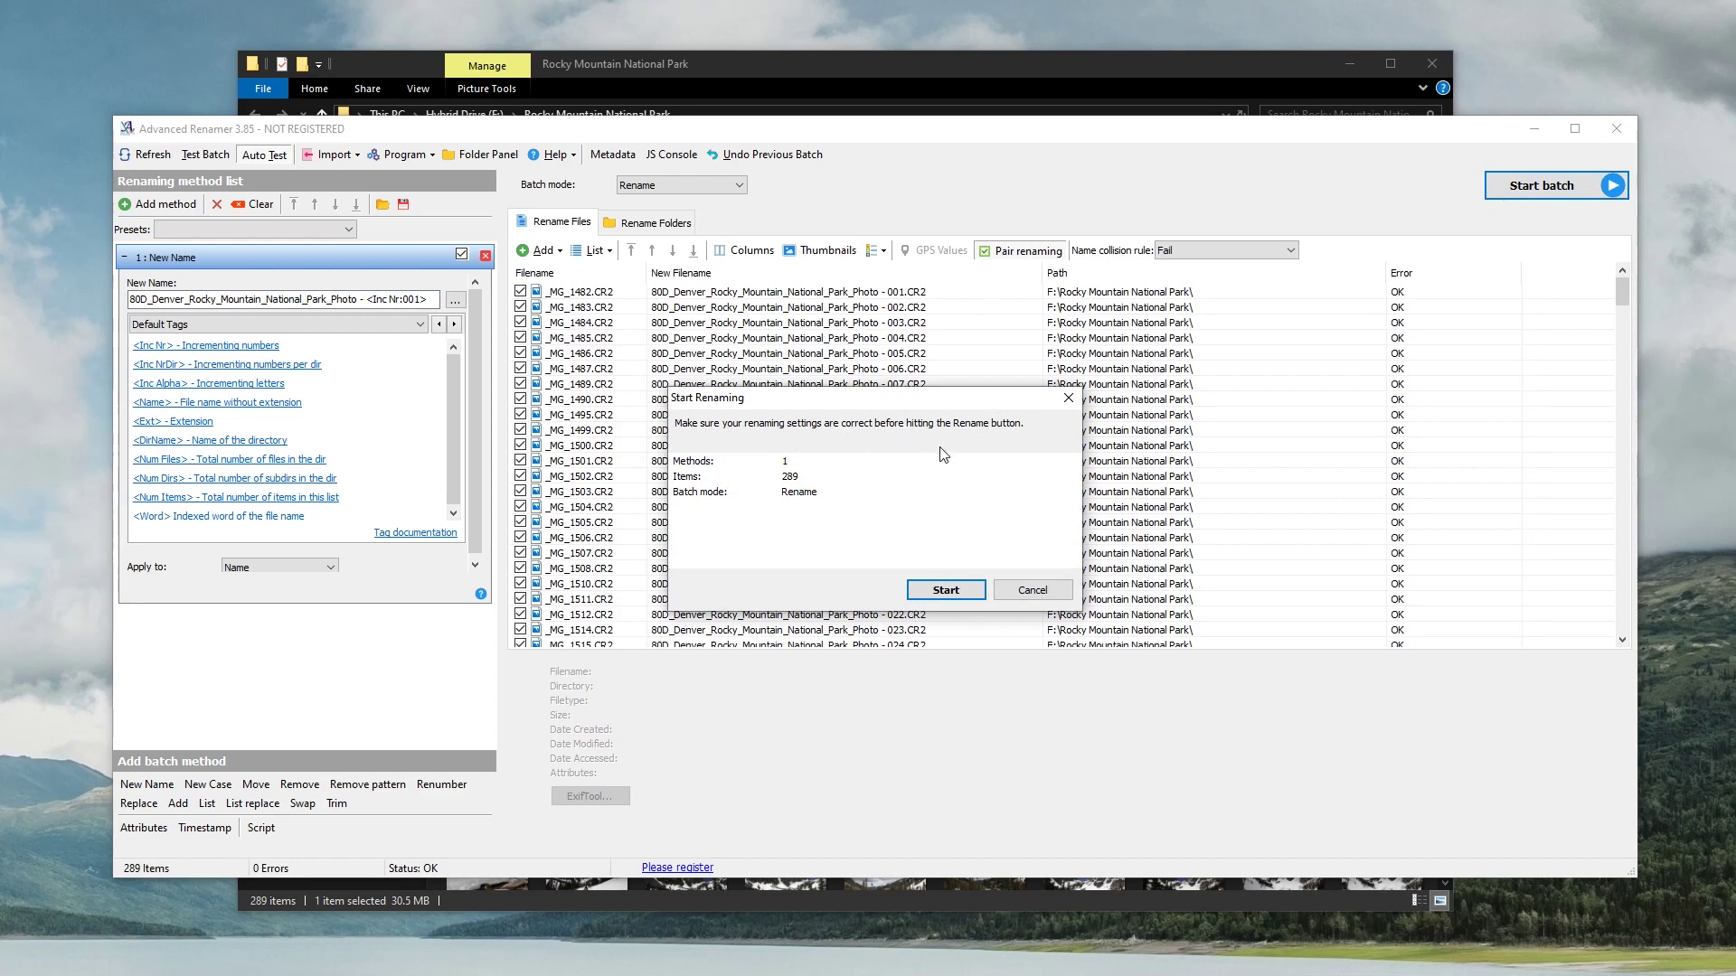
{"action": "left_click", "coordinate": [943, 590]}
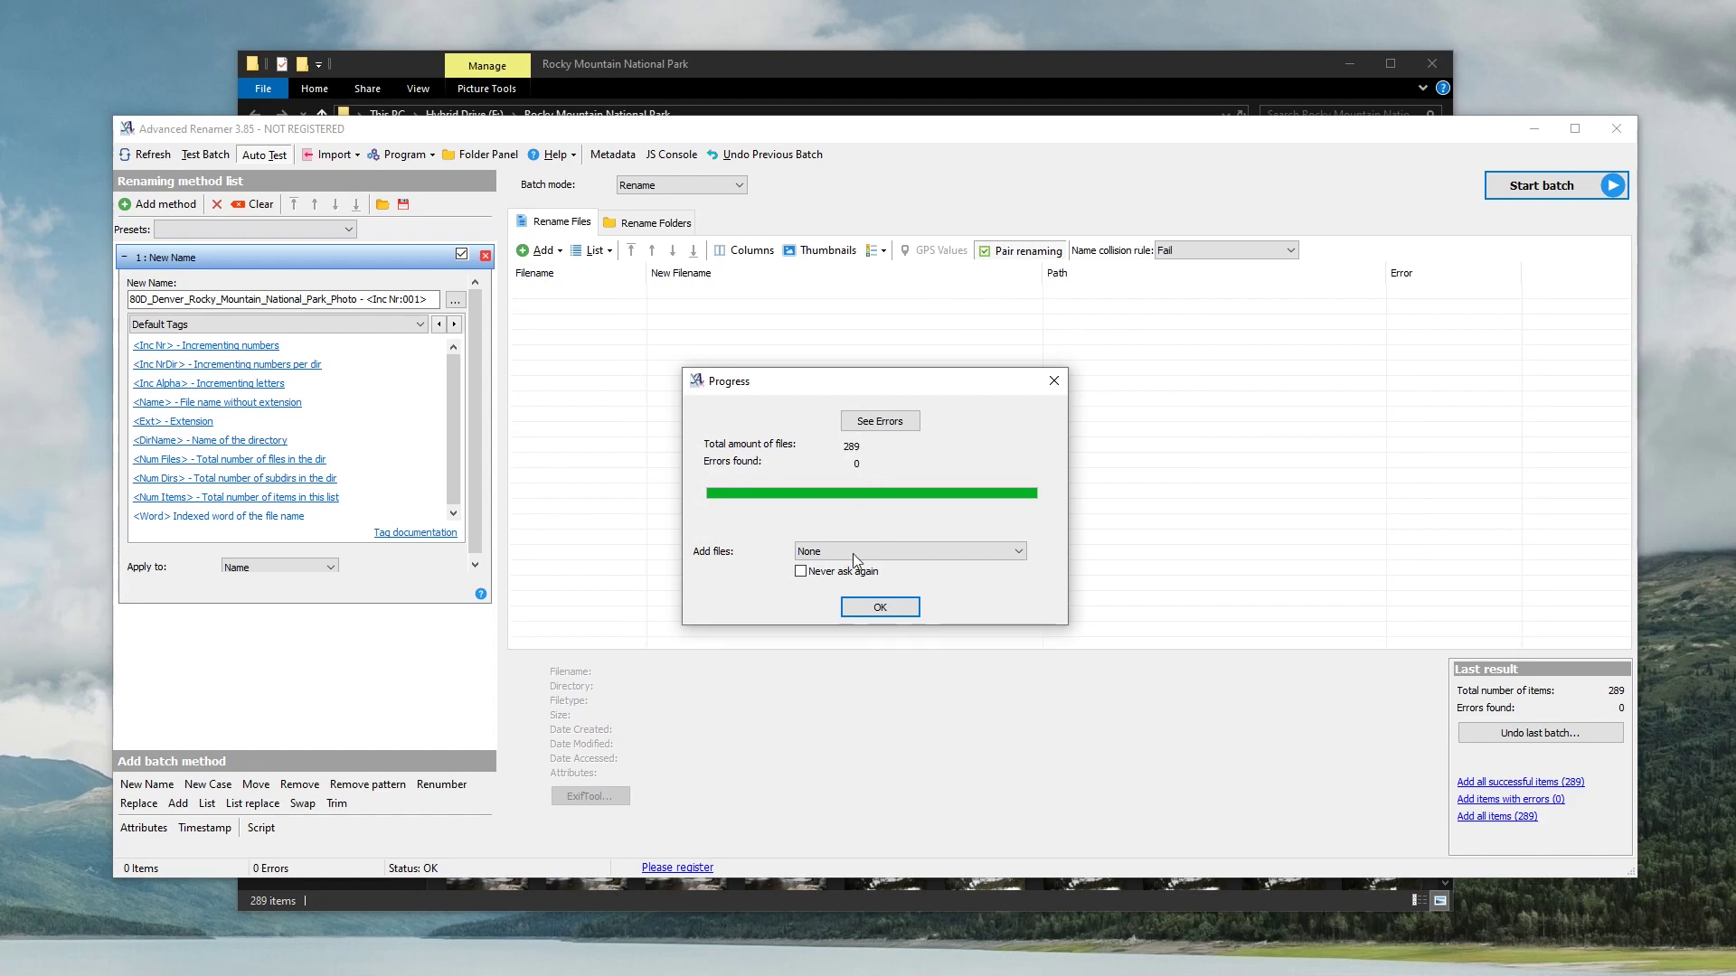
{"action": "left_click", "coordinate": [868, 612]}
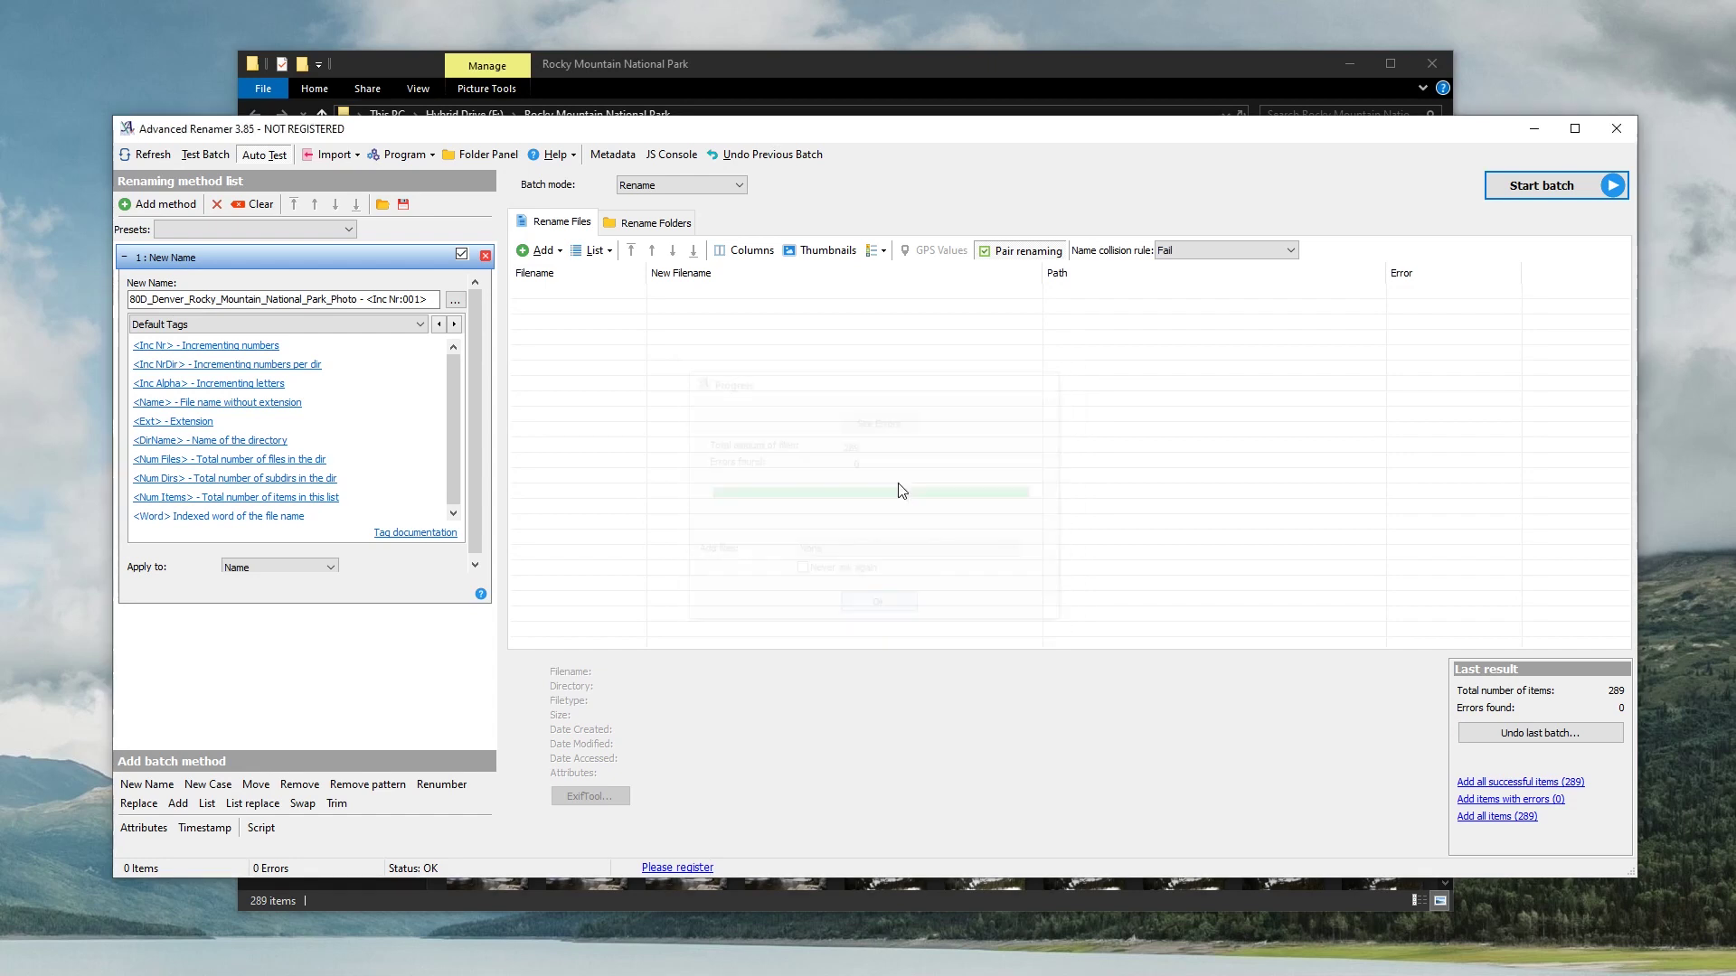
{"action": "left_click", "coordinate": [864, 58]}
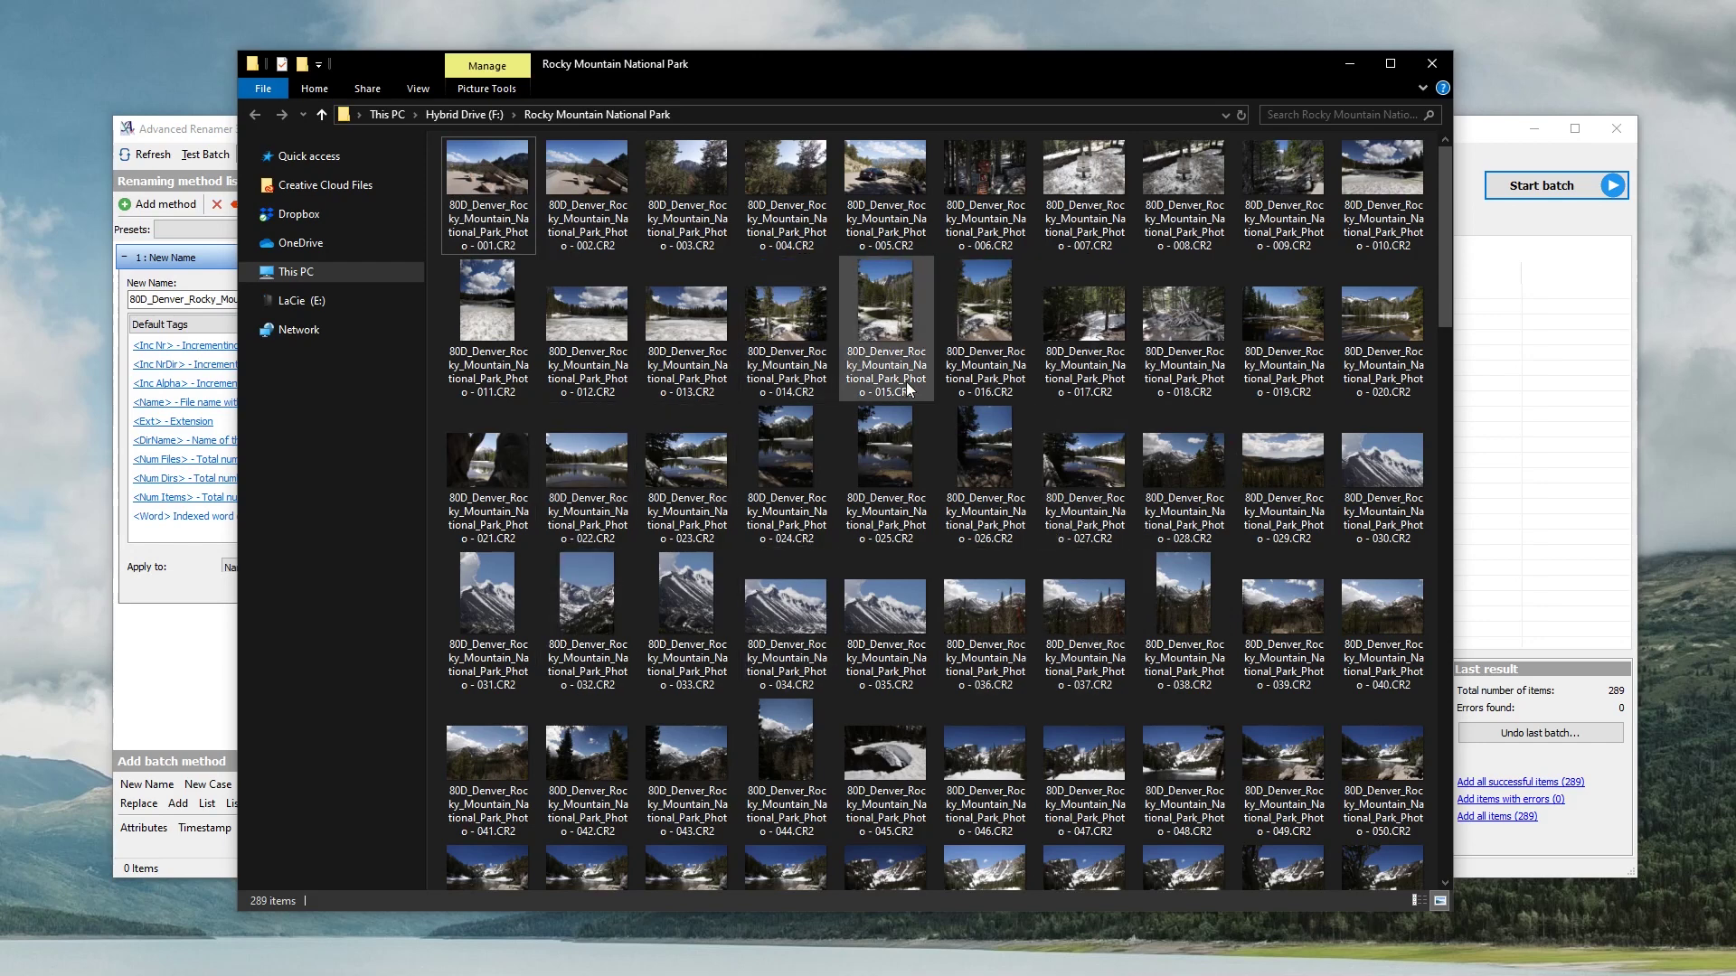
- Scroll through the renamed photos, 80D_Denver_Rocky_Mountain_National_Park_Photo - 001 onward, in Explorer
{"action": "left_click_drag", "start_coordinate": [1441, 186], "coordinate": [1407, 165]}
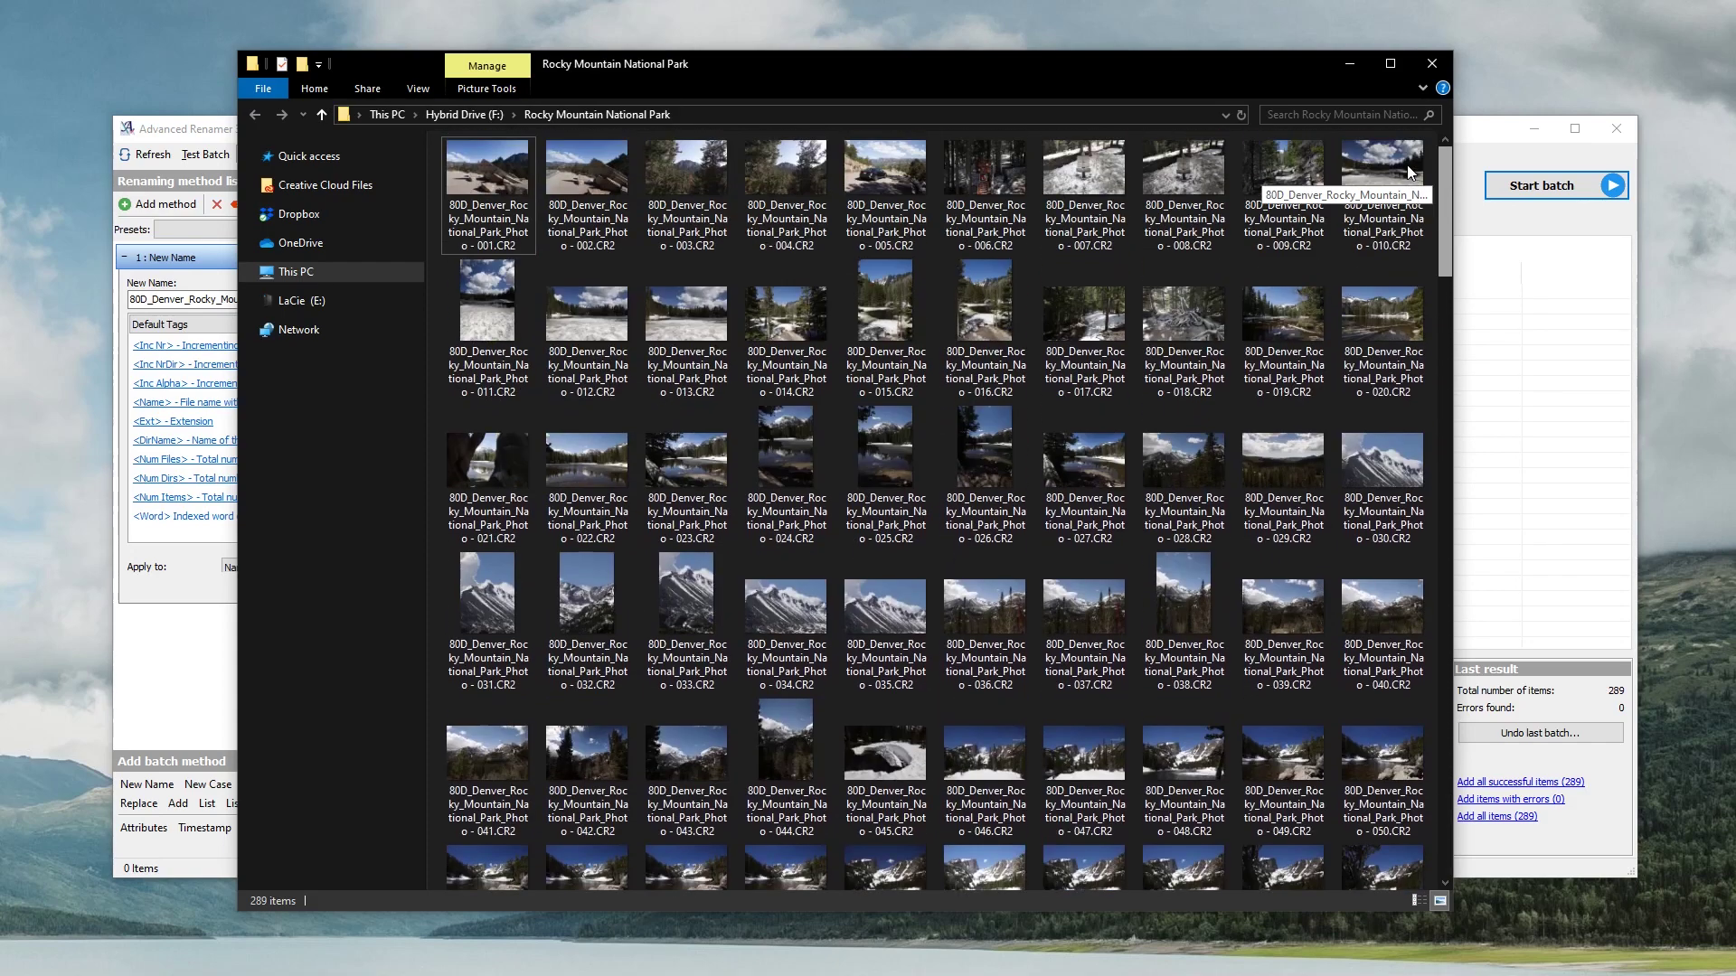